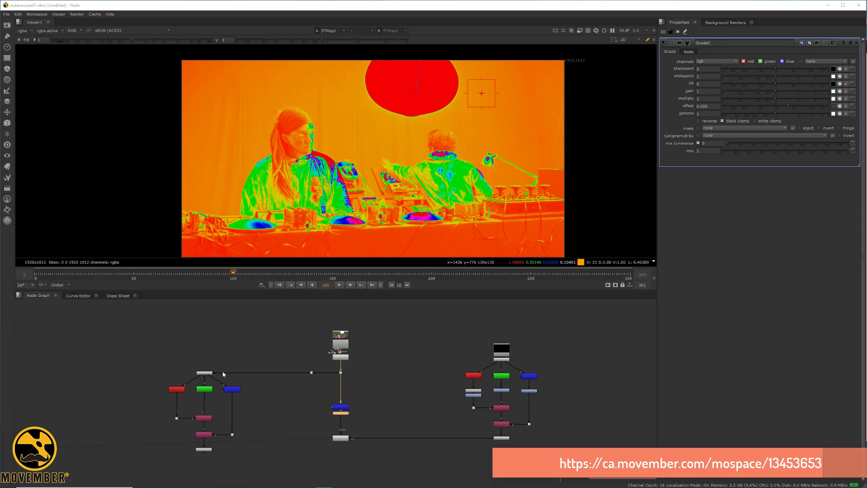
Step: Pan and zoom the node graph onto Colorspace1 and its RED_only, GREEN_only and BLUE_only branches
{"action": "middle_click_drag", "start_coordinate": [238, 395], "coordinate": [336, 365]}
{"action": "scroll", "coordinate": [308, 335], "scroll_direction": "up", "scroll_amount": 6}
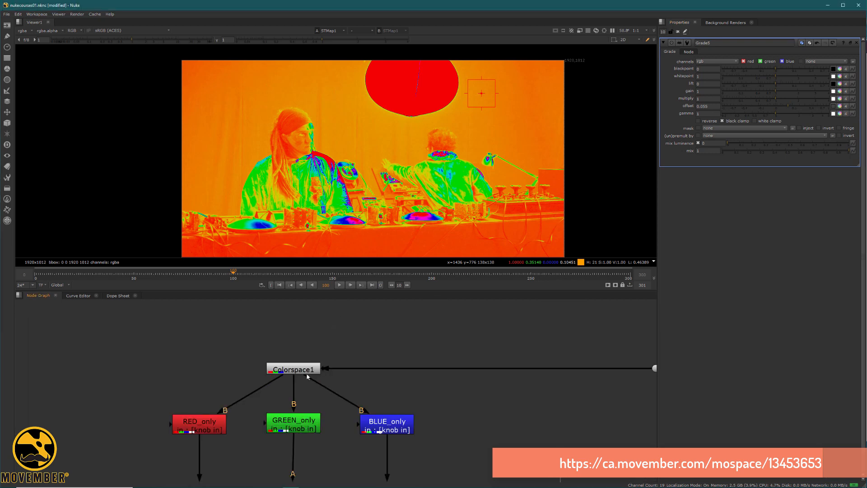
Step: View the denoised green-screen plate coming from Denoise1 and Read3
{"action": "left_click", "coordinate": [312, 366]}
{"action": "key", "text": "1"}
{"action": "left_click", "coordinate": [307, 376]}
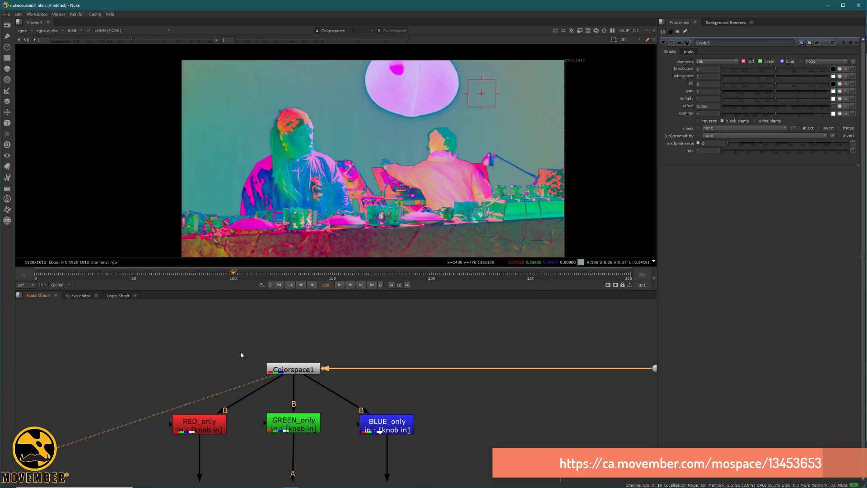
{"action": "middle_click_drag", "start_coordinate": [519, 327], "coordinate": [226, 395]}
{"action": "left_click", "coordinate": [473, 377]}
{"action": "key", "text": "1"}
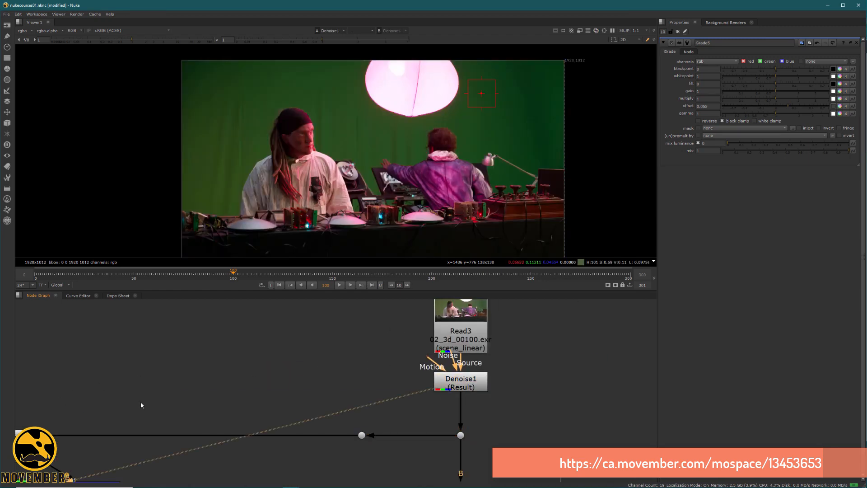
Step: Open Colorspace1's properties, which convert Linear to HSV
{"action": "middle_click_drag", "start_coordinate": [142, 405], "coordinate": [298, 381]}
{"action": "left_click", "coordinate": [159, 414]}
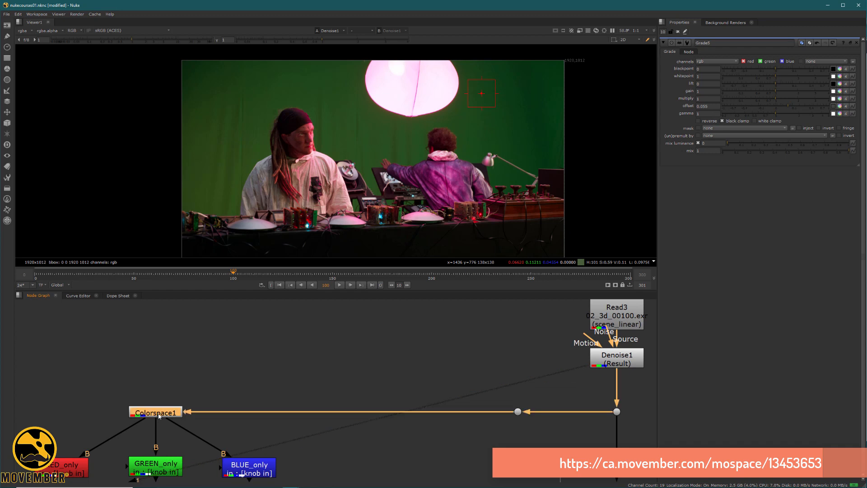
{"action": "double_click", "coordinate": [159, 414]}
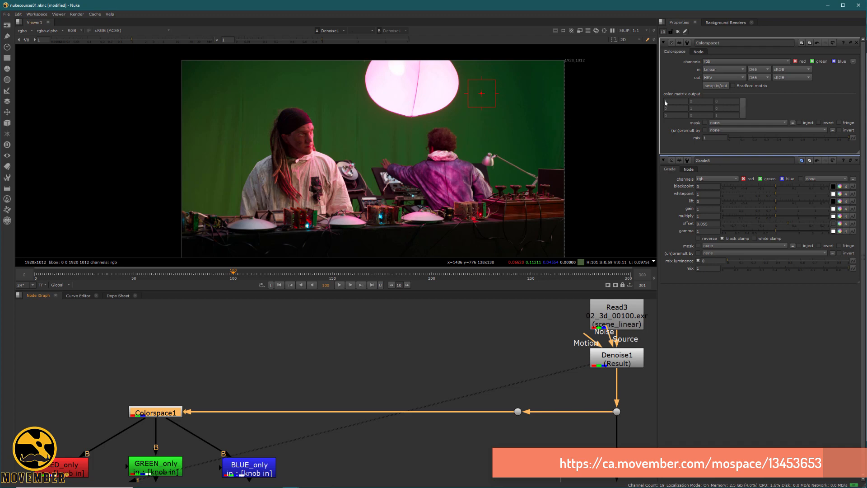
Step: Keep Colorspace1's output on HSV and view its false-coloured result
{"action": "left_click", "coordinate": [743, 78]}
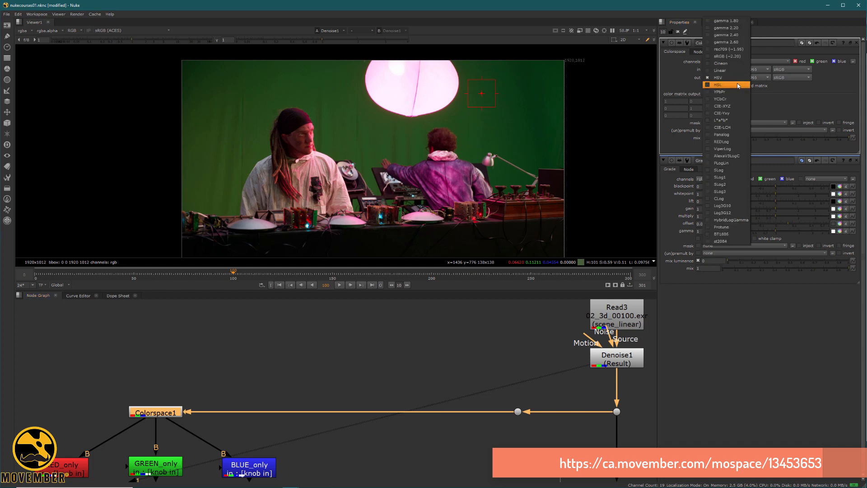
{"action": "left_click", "coordinate": [736, 77]}
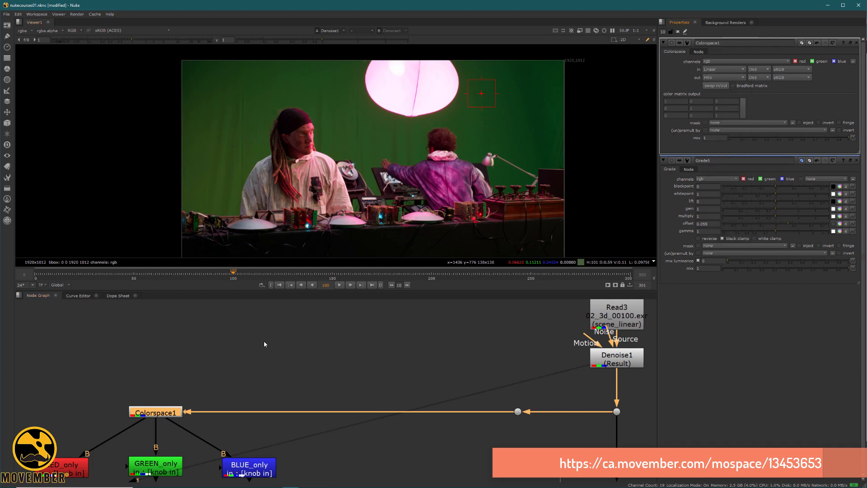
{"action": "key", "text": "1"}
{"action": "left_click", "coordinate": [167, 402]}
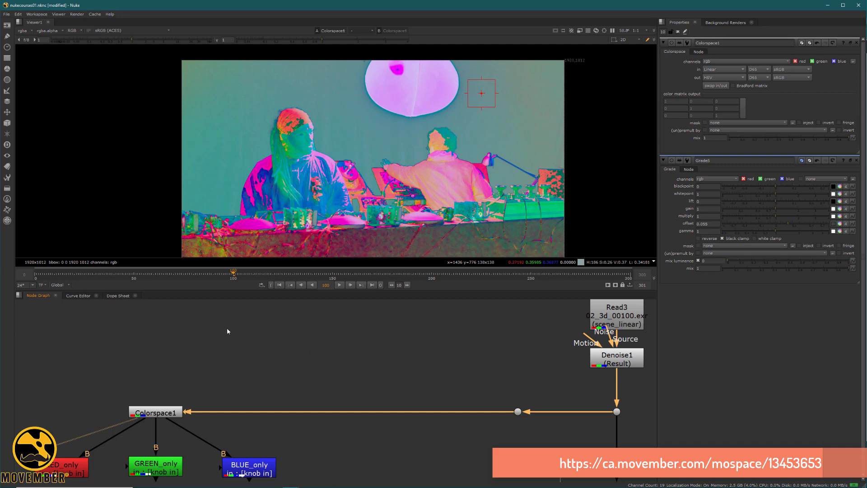
Step: View RED_only, GREEN_only and BLUE_only in turn, ending on BLUE_only's greyscale image
{"action": "middle_click_drag", "start_coordinate": [154, 392], "coordinate": [348, 315]}
{"action": "left_click", "coordinate": [268, 388]}
{"action": "key", "text": "1"}
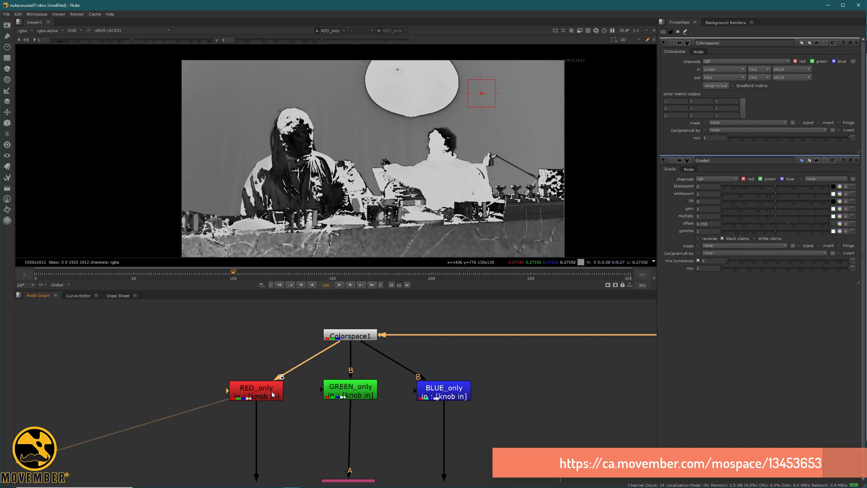
{"action": "left_click", "coordinate": [357, 393]}
{"action": "key", "text": "1"}
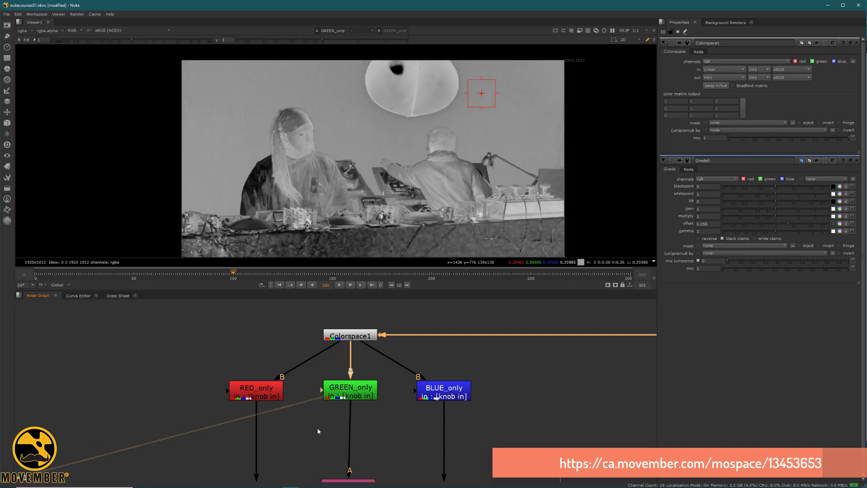
{"action": "left_click", "coordinate": [453, 394]}
{"action": "key", "text": "1"}
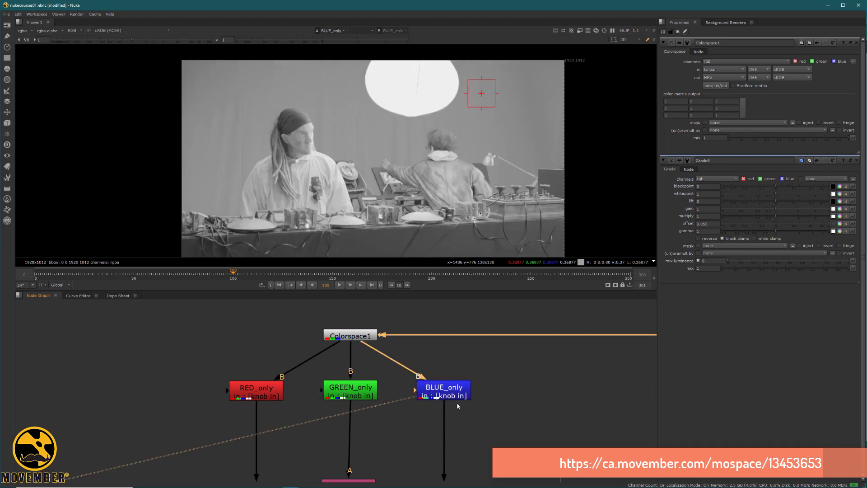
{"action": "middle_click_drag", "start_coordinate": [349, 407], "coordinate": [339, 336]}
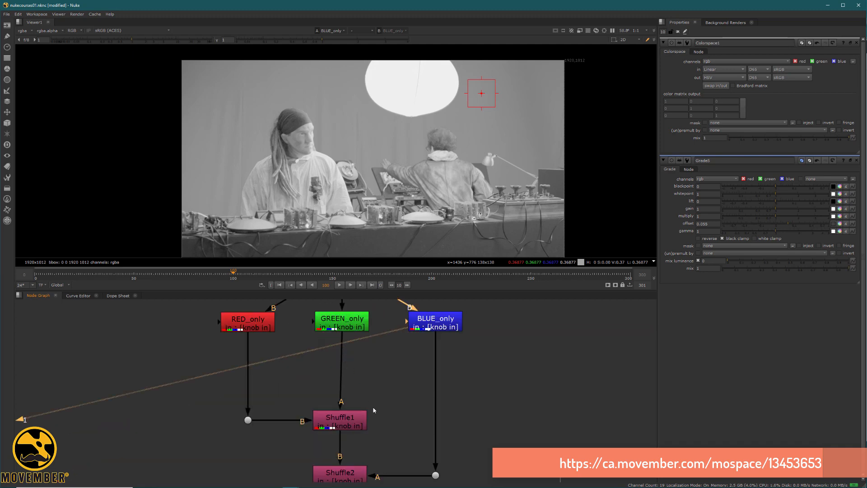
Step: View the recombined Colorspace3 footage
{"action": "middle_click_drag", "start_coordinate": [369, 455], "coordinate": [387, 357]}
{"action": "scroll", "coordinate": [385, 359], "scroll_direction": "down", "scroll_amount": 3}
{"action": "left_click", "coordinate": [371, 410], "text": "ctrl+shift"}
Step: Try a Grade under RED_only with offset -0.18, then delete it
{"action": "middle_click_drag", "start_coordinate": [315, 388], "coordinate": [329, 466]}
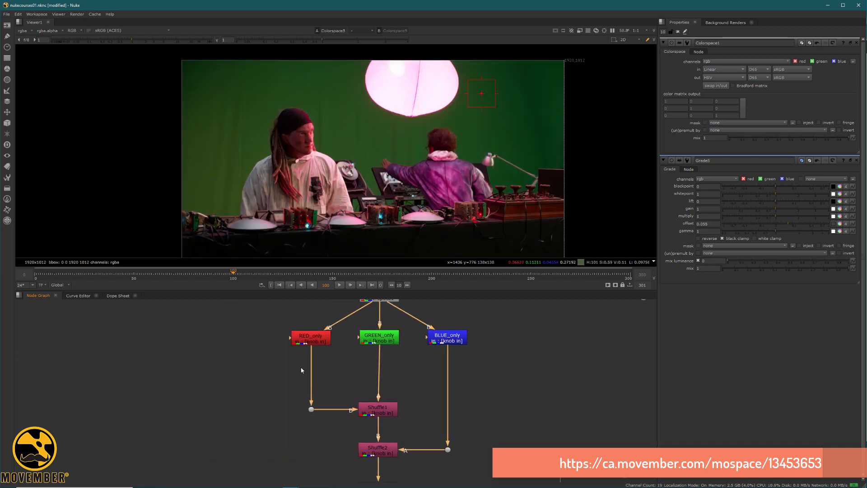
{"action": "left_click", "coordinate": [319, 344]}
{"action": "key", "text": "g"}
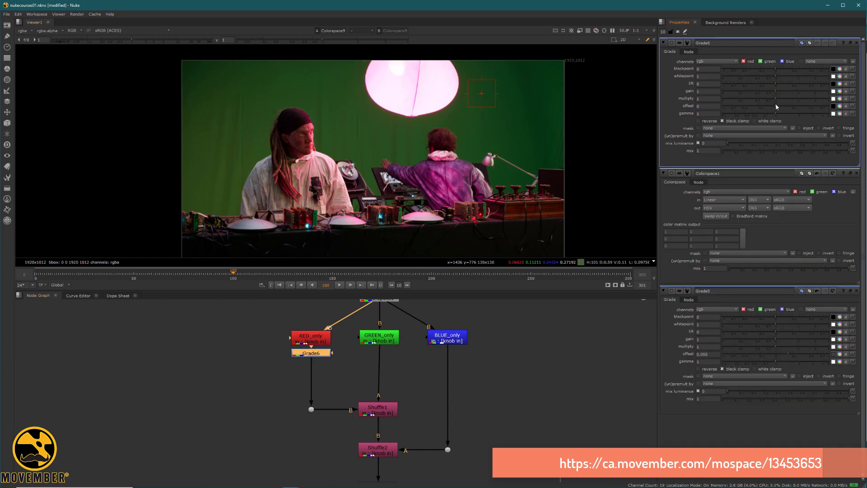
{"action": "left_click_drag", "start_coordinate": [776, 105], "coordinate": [771, 105]}
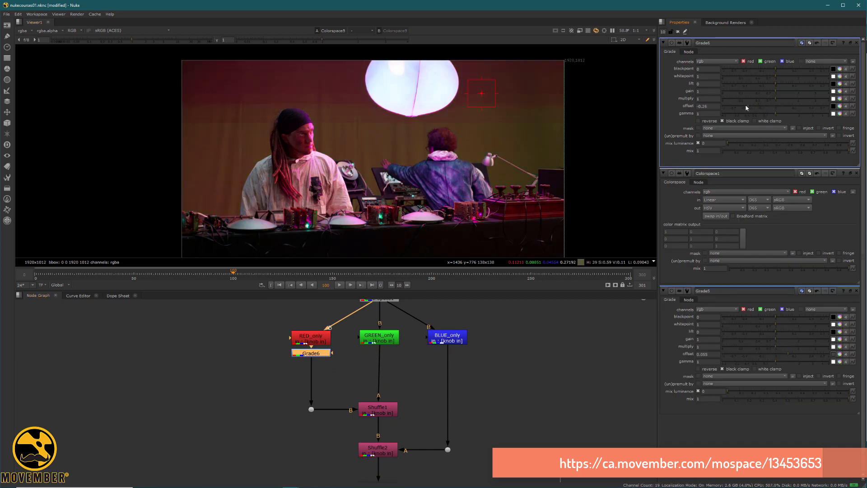
{"action": "left_click_drag", "start_coordinate": [765, 105], "coordinate": [729, 104]}
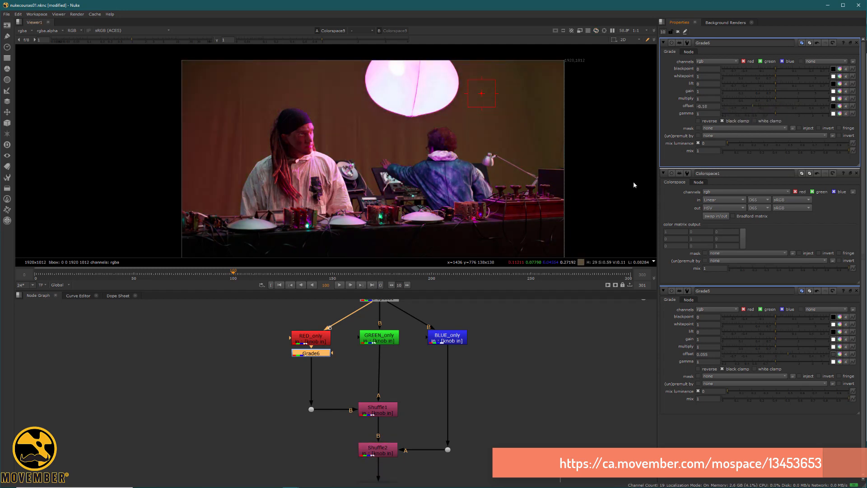
{"action": "left_click", "coordinate": [321, 353]}
{"action": "key", "text": "Delete"}
Step: Try a Grade under GREEN_only with gain 1.46, then delete it
{"action": "left_click", "coordinate": [382, 341]}
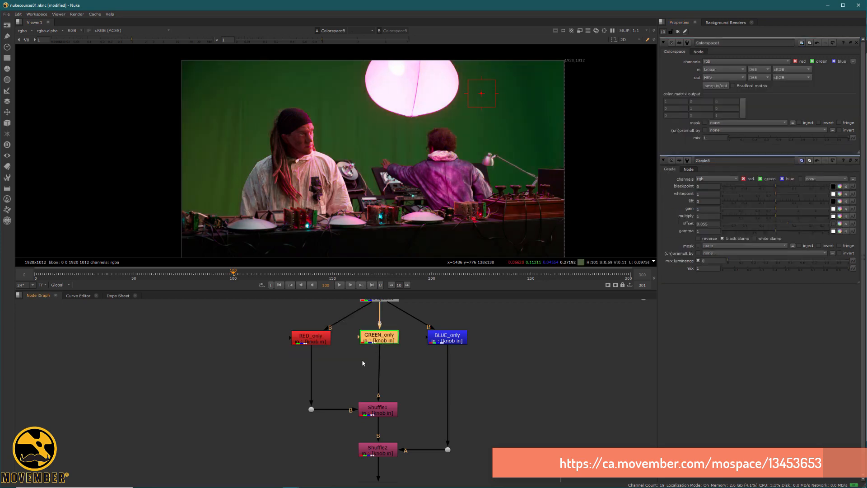
{"action": "key", "text": "g"}
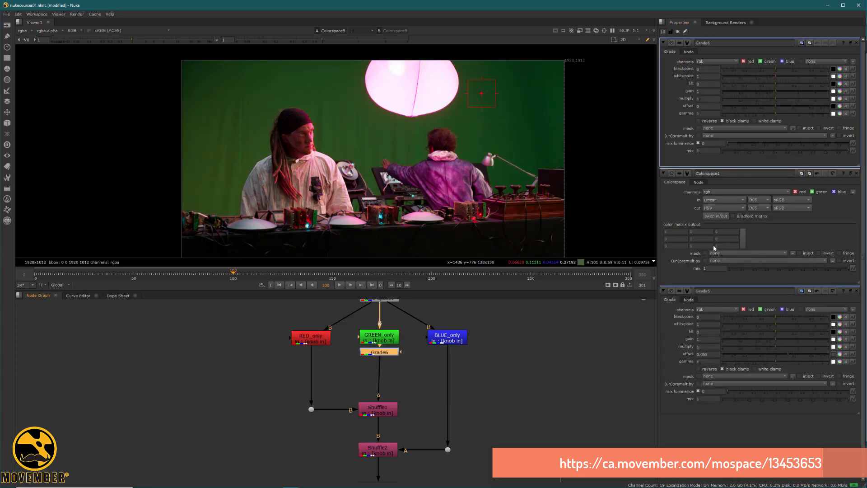
{"action": "mouse_move", "coordinate": [776, 90]}
{"action": "left_mouse_down"}
{"action": "mouse_move", "coordinate": [741, 92]}
{"action": "mouse_move", "coordinate": [794, 95]}
{"action": "mouse_move", "coordinate": [719, 90]}
{"action": "mouse_move", "coordinate": [794, 91]}
{"action": "mouse_move", "coordinate": [757, 94]}
{"action": "mouse_move", "coordinate": [785, 93]}
{"action": "left_mouse_up"}
{"action": "key", "text": "Delete"}
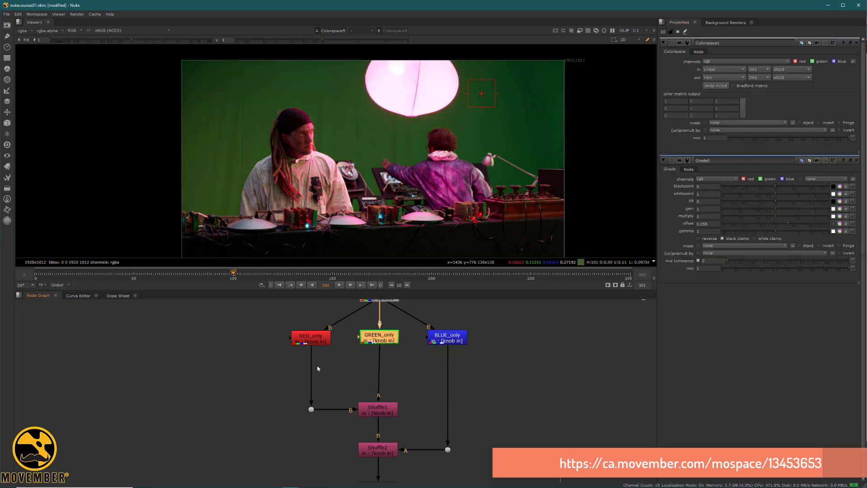
Step: Set Colorspace1's output colour space to YCbCr
{"action": "middle_click_drag", "start_coordinate": [306, 354], "coordinate": [254, 416]}
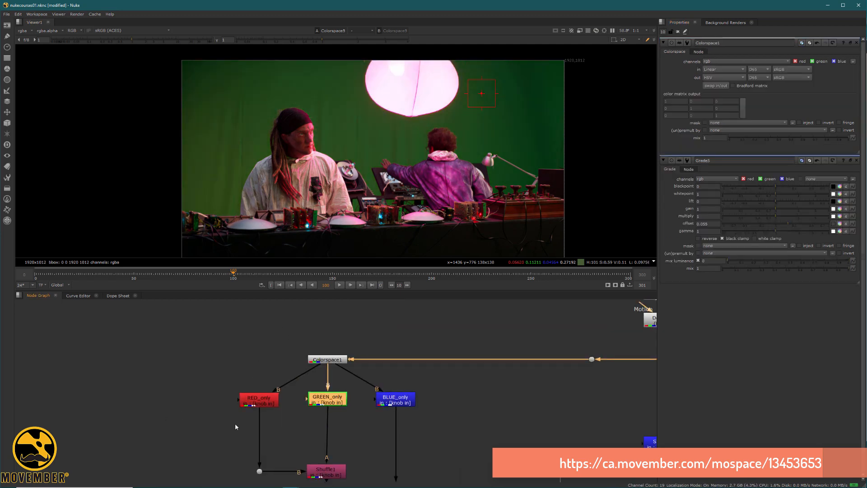
{"action": "left_click", "coordinate": [327, 361]}
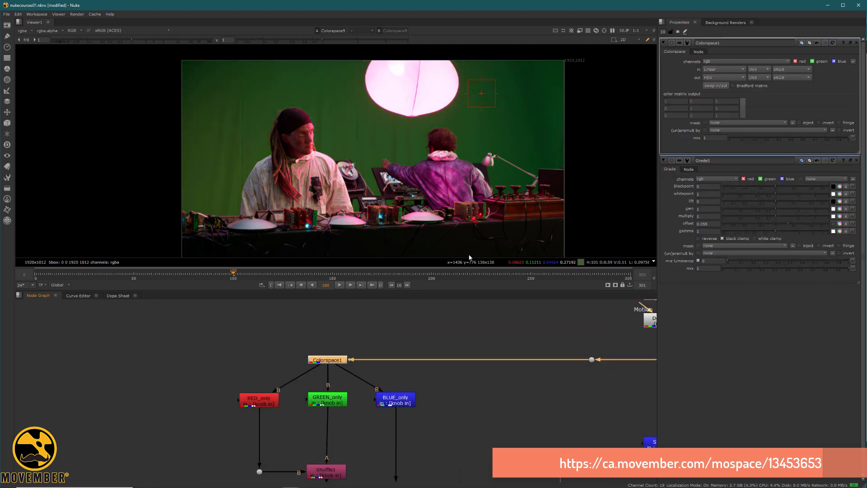
{"action": "left_click", "coordinate": [735, 77]}
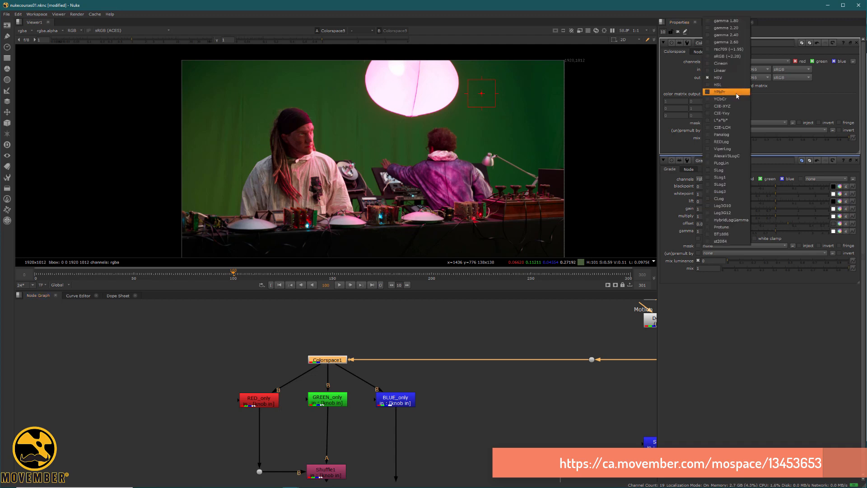
{"action": "left_click", "coordinate": [736, 99]}
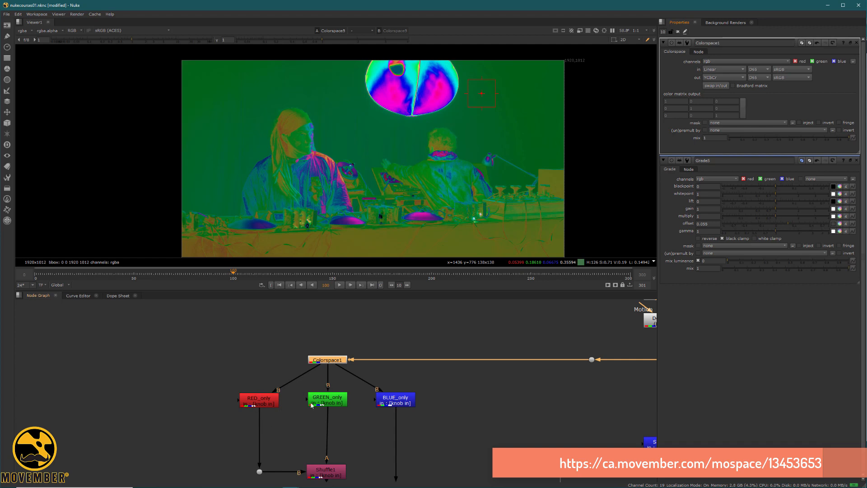
Step: Set Colorspace3's input colour space to YCbCr so it converts back to Linear
{"action": "middle_click_drag", "start_coordinate": [364, 416], "coordinate": [373, 308]}
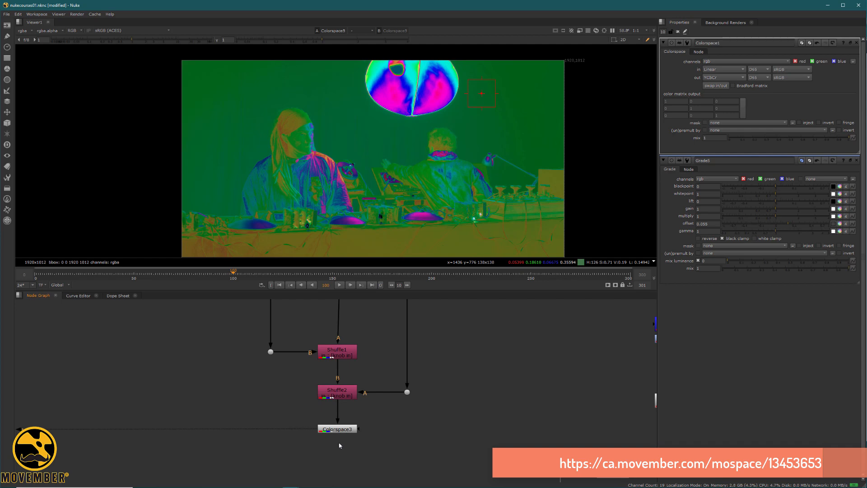
{"action": "double_click", "coordinate": [337, 429]}
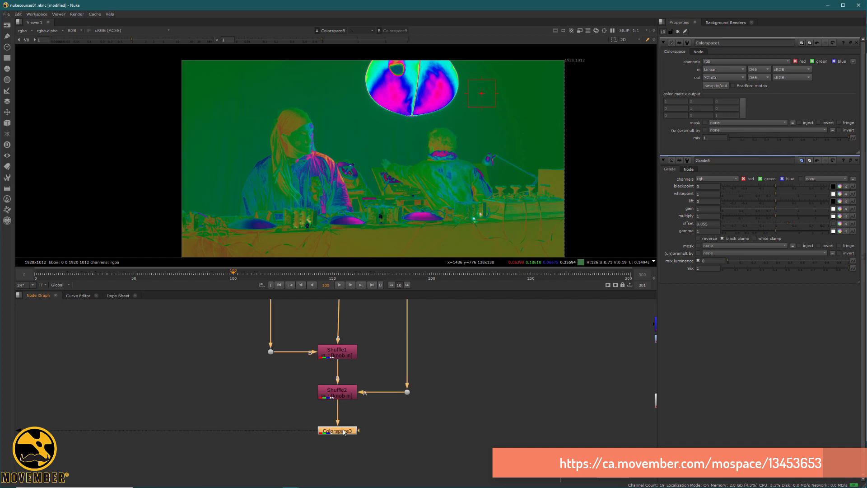
{"action": "left_click", "coordinate": [731, 70]}
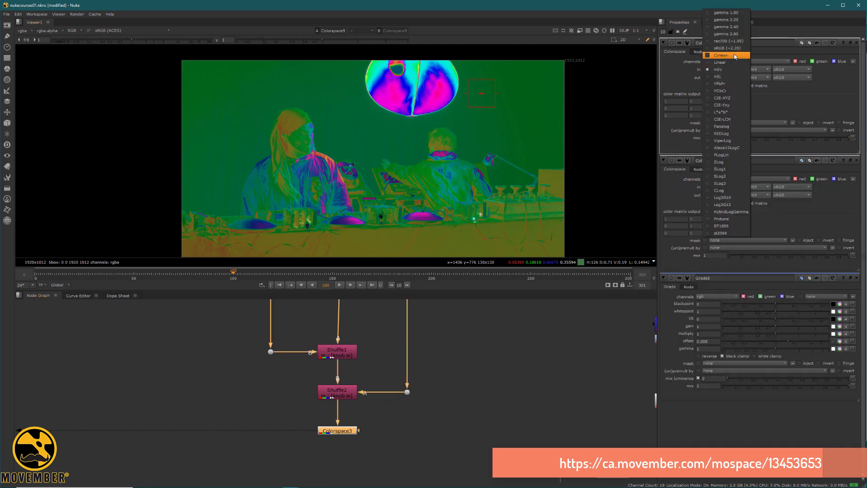
{"action": "left_click", "coordinate": [723, 91]}
{"action": "middle_click_drag", "start_coordinate": [379, 354], "coordinate": [388, 428]}
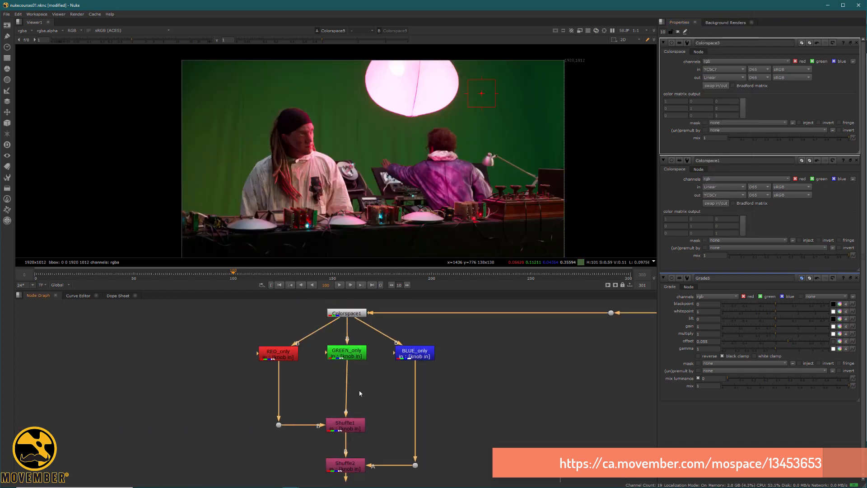
Step: Add a Sharpen node under RED_only and view its output
{"action": "left_click", "coordinate": [291, 357]}
{"action": "key", "text": "1"}
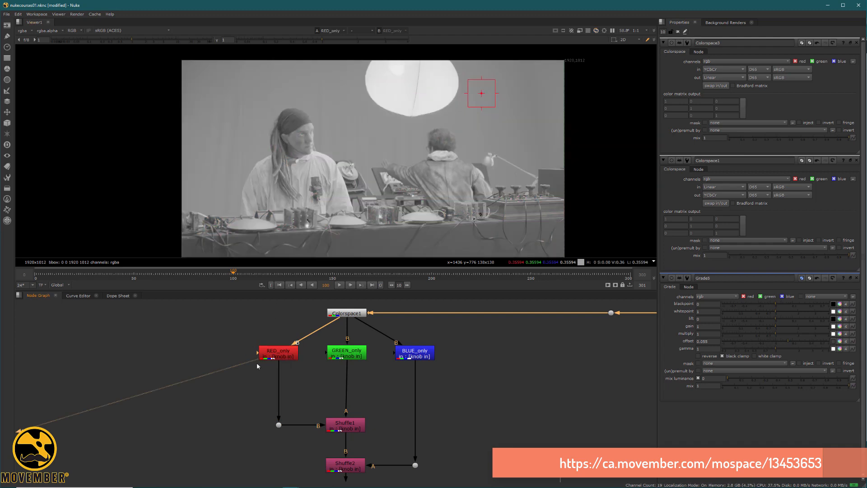
{"action": "key", "text": "Tab"}
{"action": "type", "text": "shar"}
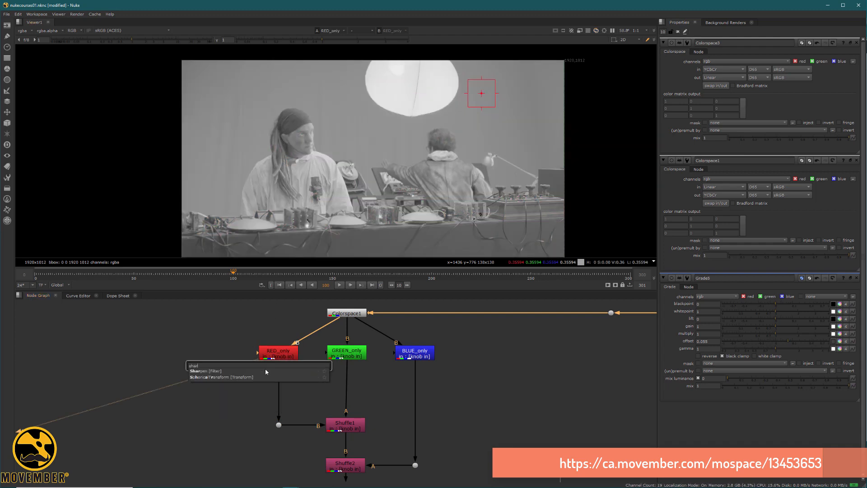
{"action": "key", "text": "Return"}
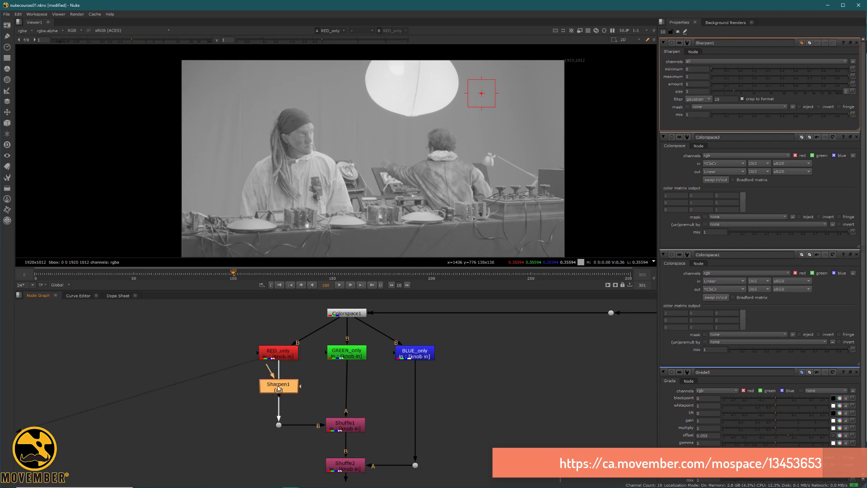
{"action": "scroll", "coordinate": [322, 140], "scroll_direction": "up", "scroll_amount": 4}
{"action": "left_click_drag", "start_coordinate": [274, 381], "coordinate": [276, 380]}
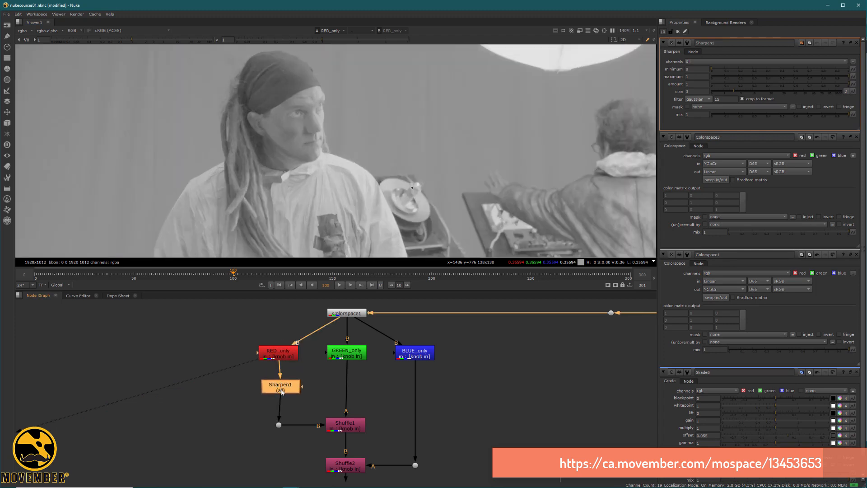
{"action": "key", "text": "1"}
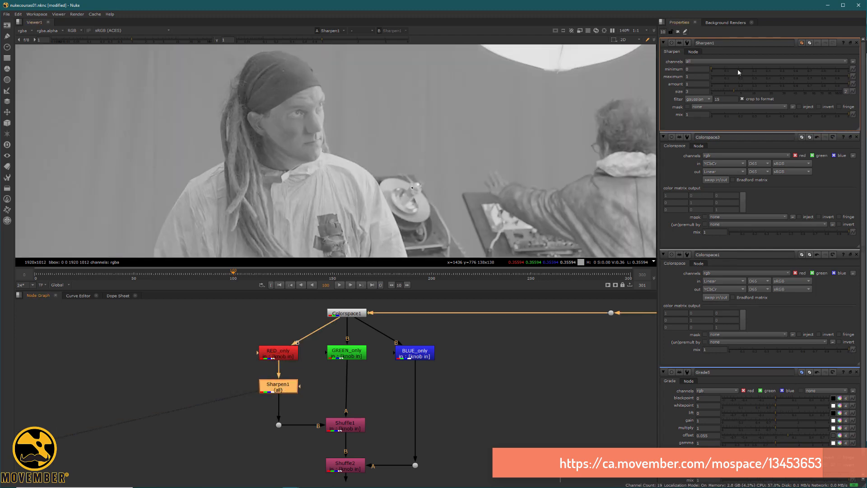
Step: Set Sharpen1's size to 10
{"action": "left_click", "coordinate": [686, 92]}
{"action": "type", "text": "10"}
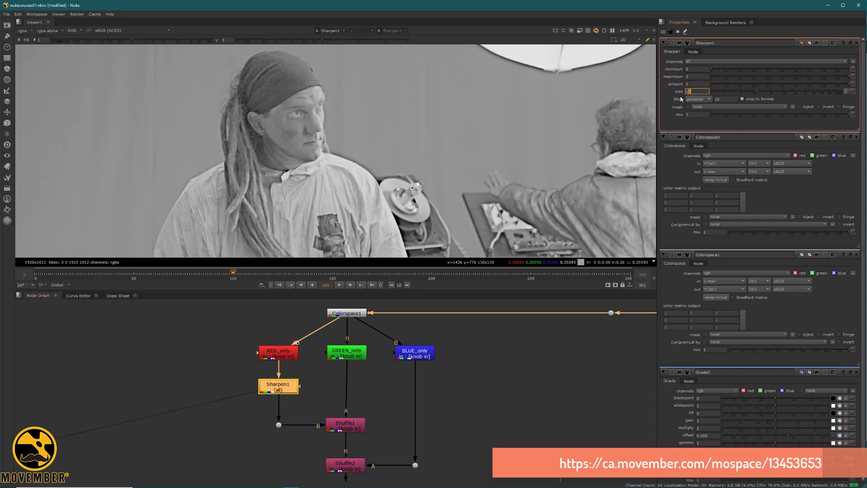
{"action": "middle_click_drag", "start_coordinate": [349, 393], "coordinate": [355, 372]}
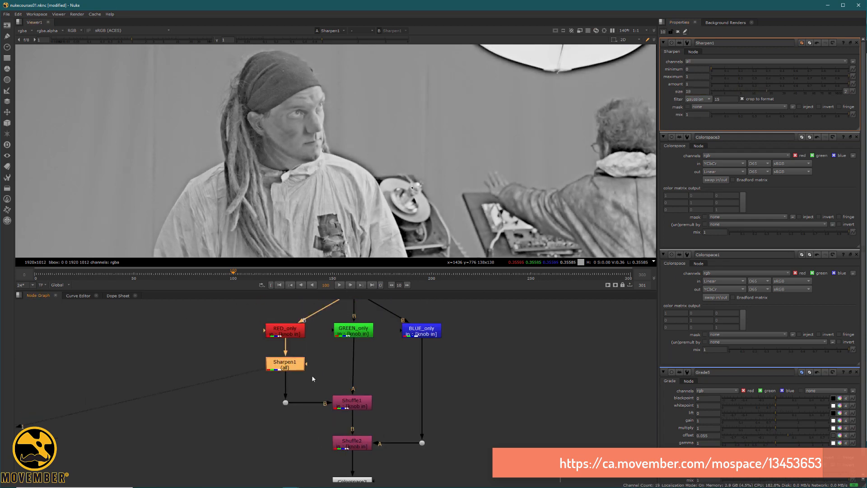
{"action": "middle_click_drag", "start_coordinate": [354, 452], "coordinate": [361, 389]}
{"action": "left_click", "coordinate": [367, 414]}
Step: View the final Colorspace3 colour result
{"action": "key", "text": "1"}
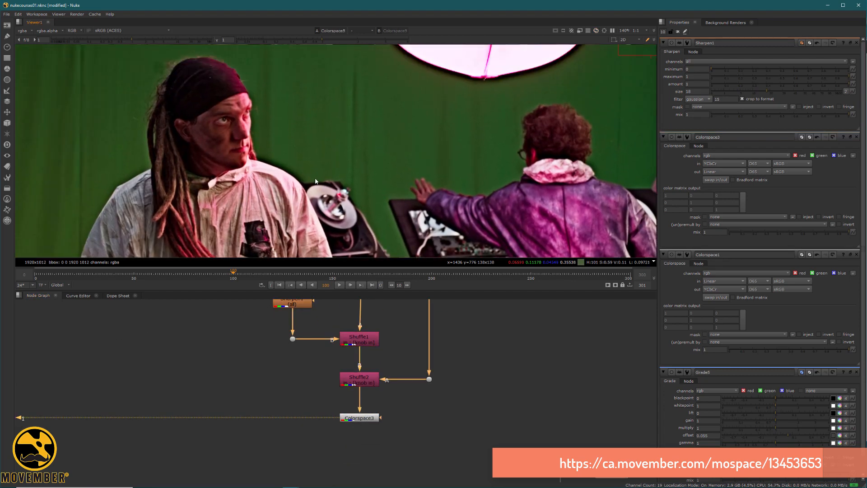
{"action": "middle_click_drag", "start_coordinate": [344, 299], "coordinate": [342, 371]}
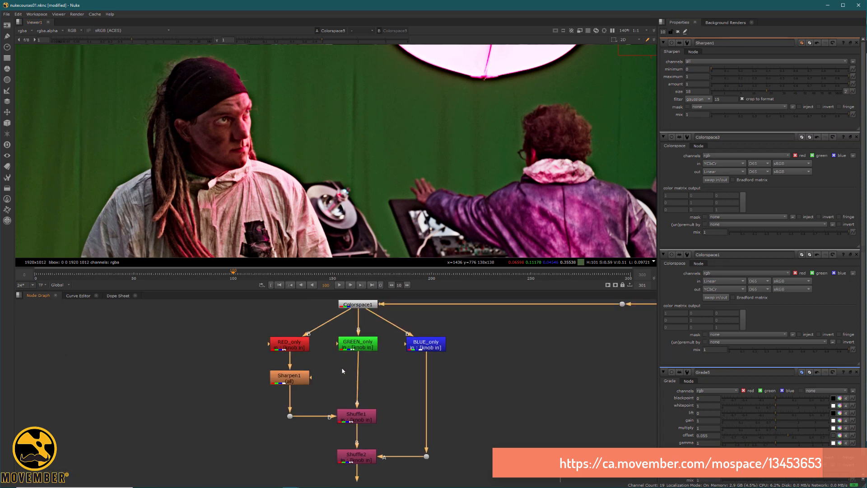
{"action": "left_click", "coordinate": [333, 375]}
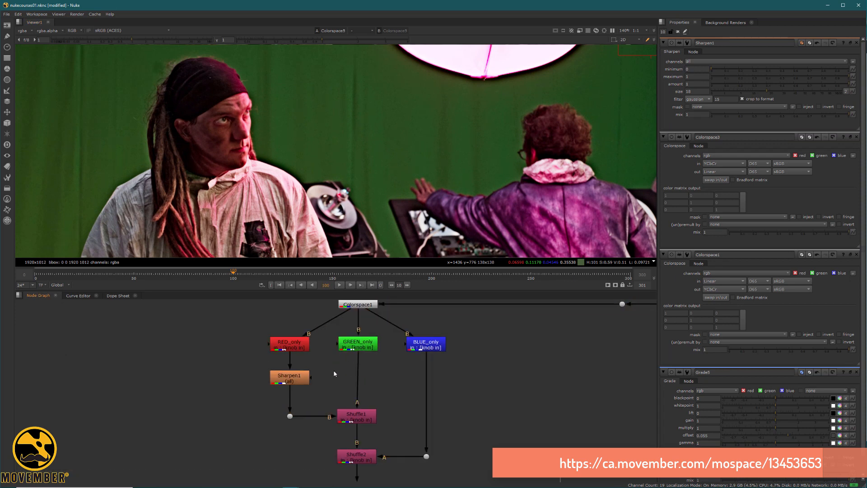
{"action": "key", "text": "Tab"}
{"action": "type", "text": "ke"}
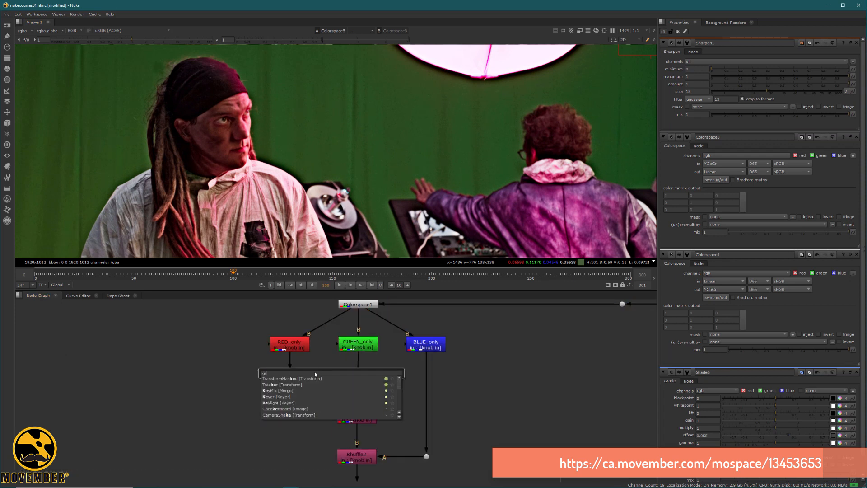
{"action": "key", "text": "Escape"}
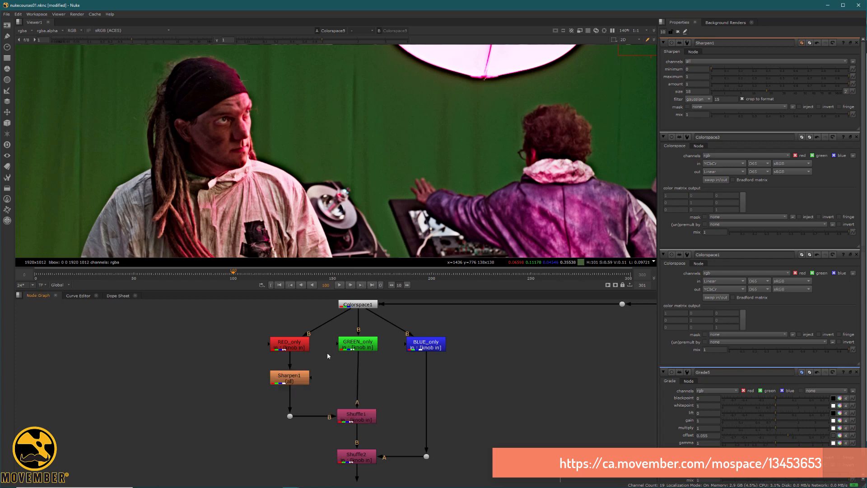
Step: Shift RED_only, Sharpen1 and the dot about 200 px to the left
{"action": "left_click_drag", "start_coordinate": [235, 328], "coordinate": [347, 427]}
{"action": "left_click_drag", "start_coordinate": [288, 379], "coordinate": [197, 381]}
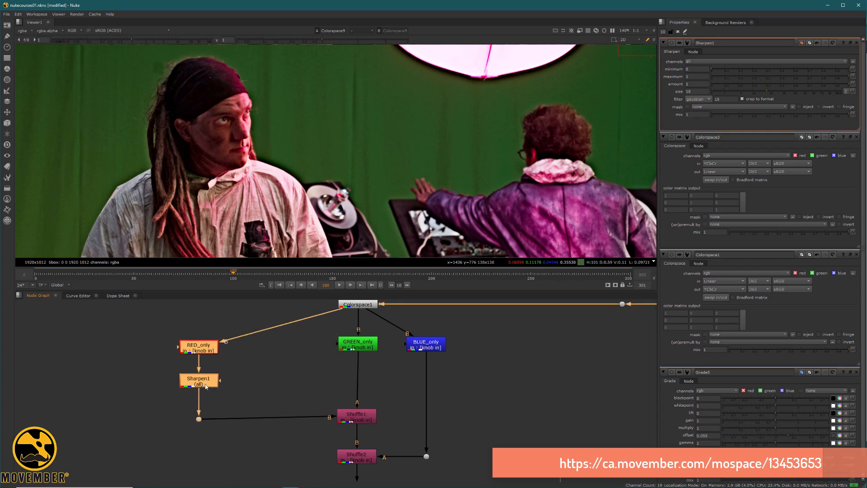
{"action": "left_click", "coordinate": [278, 375]}
{"action": "key", "text": "Tab"}
Step: Create a Keyer1 fed by RED_only and view its luminance matte
{"action": "type", "text": "key"}
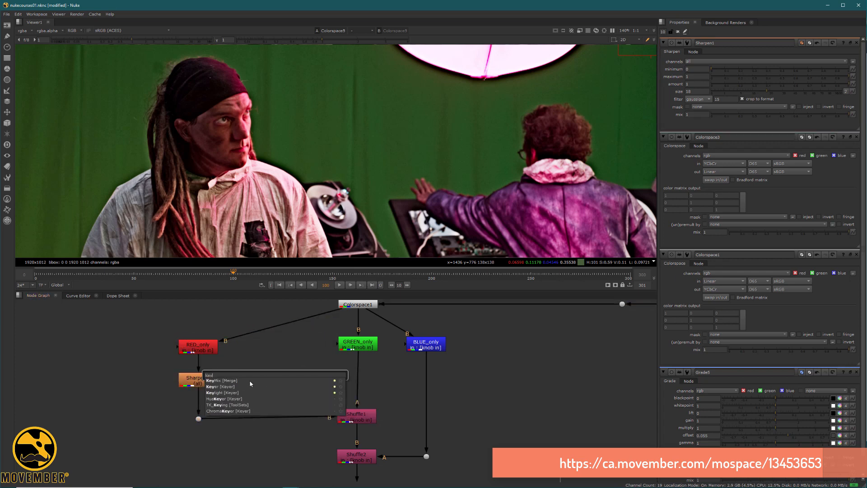
{"action": "left_click", "coordinate": [251, 386]}
{"action": "left_click_drag", "start_coordinate": [271, 359], "coordinate": [209, 348]}
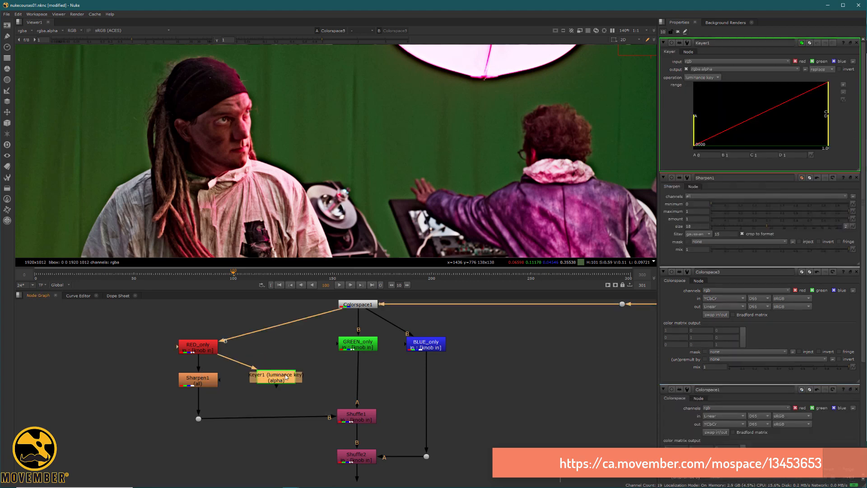
{"action": "key", "text": "1"}
{"action": "left_click", "coordinate": [317, 362]}
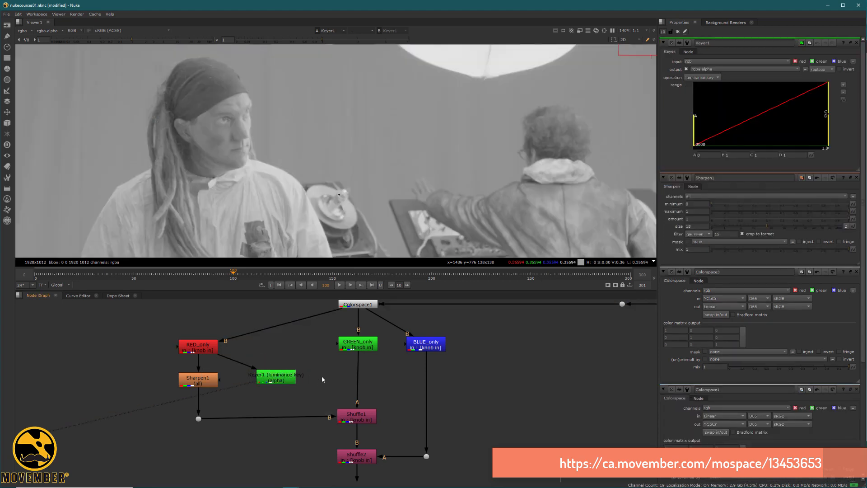
Step: Insert Grade6, masked by Keyer1, between GREEN_only and Shuffle1
{"action": "key", "text": "g"}
{"action": "left_click", "coordinate": [355, 379]}
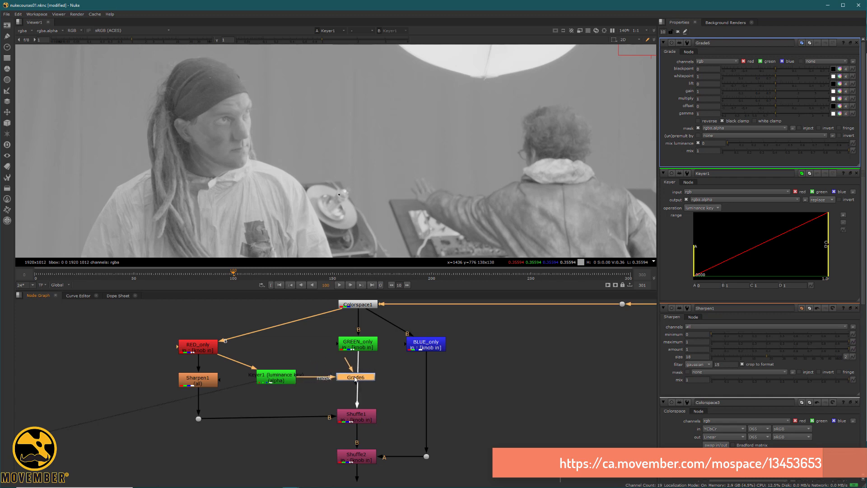
{"action": "left_click_drag", "start_coordinate": [355, 379], "coordinate": [358, 379]}
{"action": "key", "text": "1"}
{"action": "left_click", "coordinate": [432, 360]}
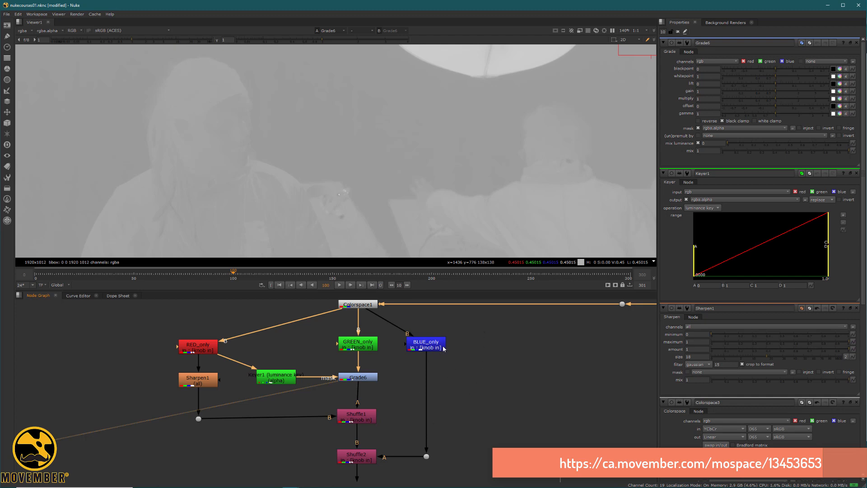
Step: View the final Colorspace3 colour result
{"action": "left_click", "coordinate": [332, 327]}
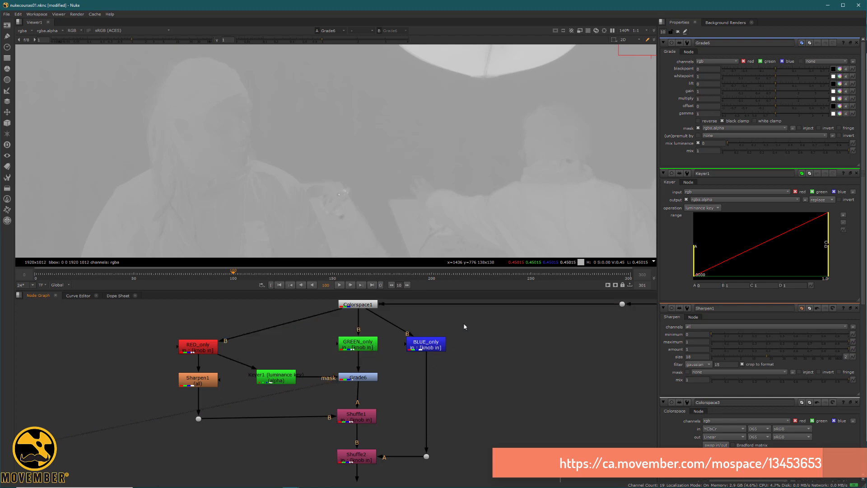
{"action": "left_click_drag", "start_coordinate": [465, 326], "coordinate": [390, 378]}
{"action": "middle_click_drag", "start_coordinate": [359, 394], "coordinate": [364, 312]}
{"action": "left_click", "coordinate": [360, 412]}
{"action": "key", "text": "1"}
{"action": "middle_click_drag", "start_coordinate": [381, 373], "coordinate": [376, 449]}
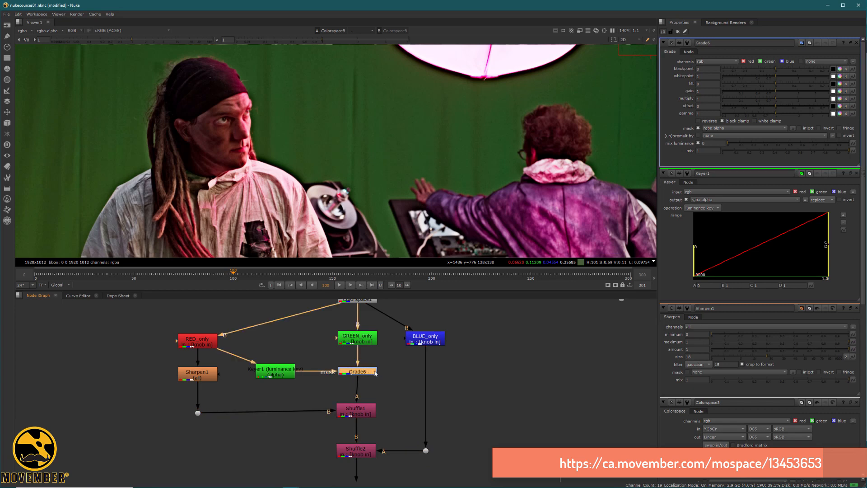
Step: Set Grade6 gain to 1.68 and gamma to 0.6, and insert Blur1 before Shuffle1
{"action": "left_click", "coordinate": [357, 371]}
{"action": "left_click_drag", "start_coordinate": [776, 88], "coordinate": [799, 90]}
{"action": "scroll", "coordinate": [459, 129], "scroll_direction": "down", "scroll_amount": 2}
{"action": "middle_click_drag", "start_coordinate": [460, 130], "coordinate": [428, 167]}
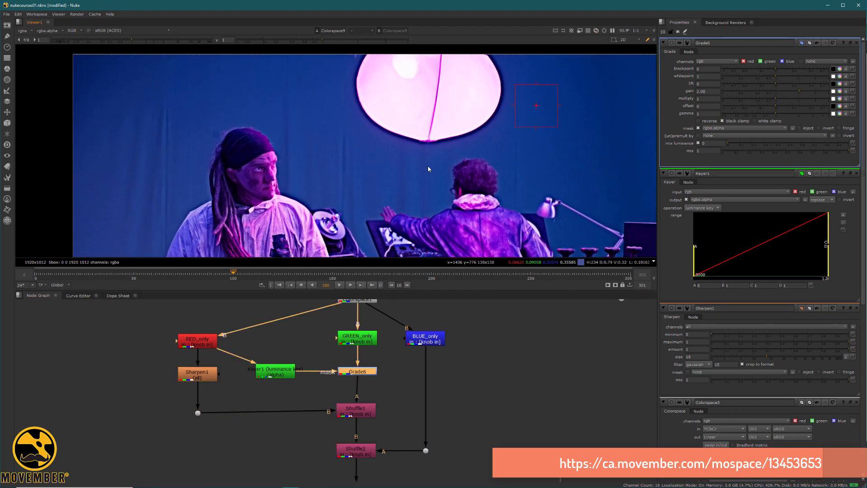
{"action": "left_click_drag", "start_coordinate": [776, 114], "coordinate": [758, 113]}
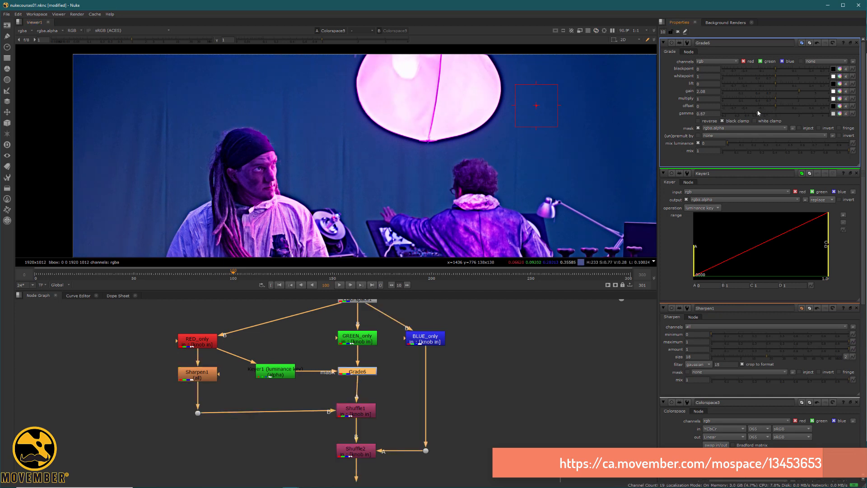
{"action": "left_click_drag", "start_coordinate": [797, 92], "coordinate": [787, 92]}
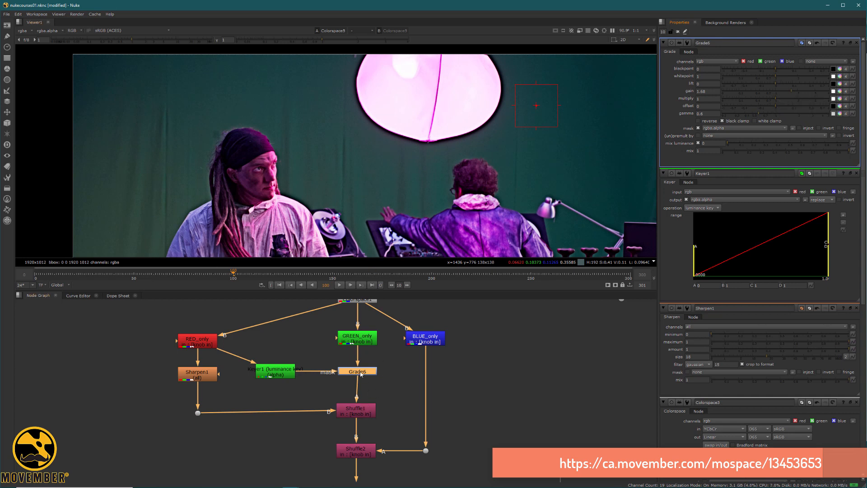
{"action": "key", "text": "b"}
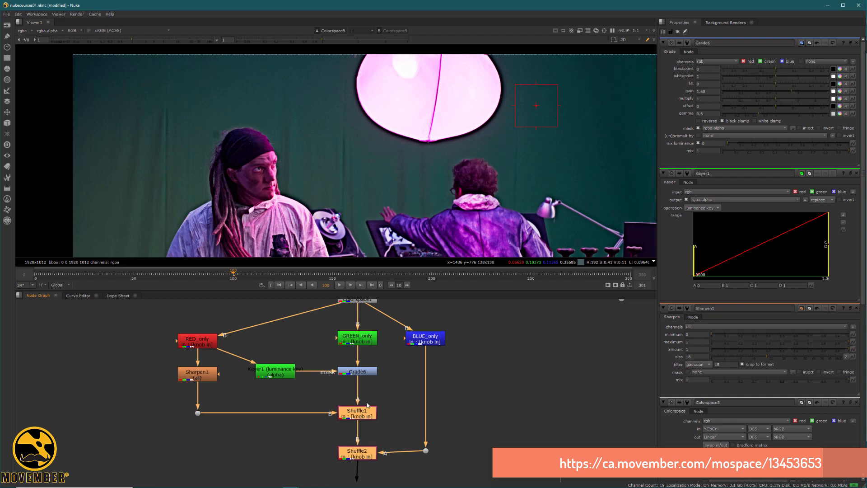
{"action": "left_click_drag", "start_coordinate": [376, 395], "coordinate": [359, 386]}
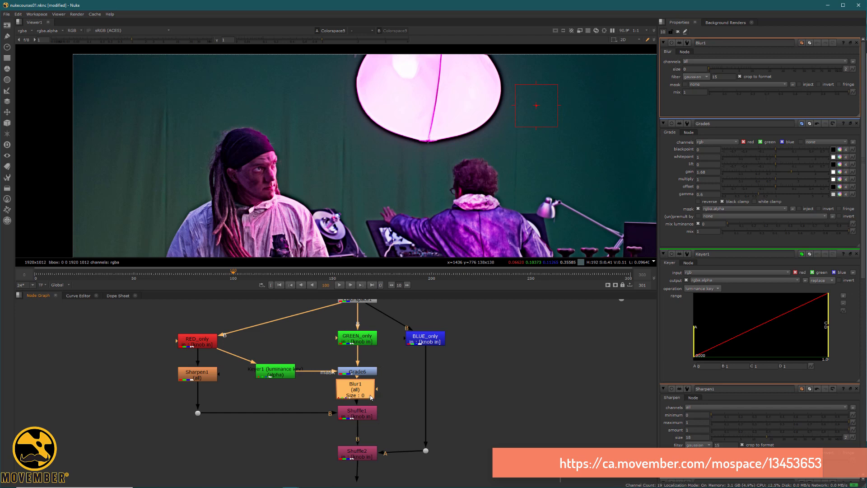
Step: Insert a linked Blur1 clone on the BLUE_only pipe and set the blur size to 61.5
{"action": "key", "text": "alt+k"}
{"action": "left_click_drag", "start_coordinate": [429, 411], "coordinate": [432, 393]}
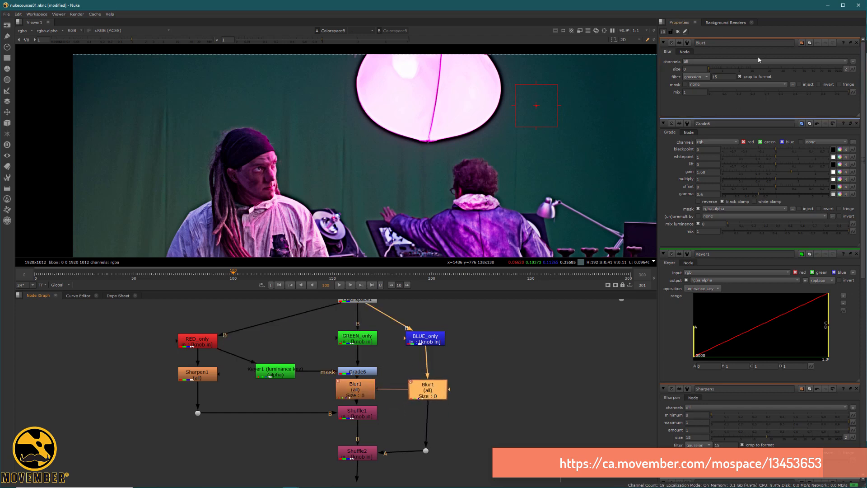
{"action": "left_click_drag", "start_coordinate": [729, 70], "coordinate": [812, 67]}
{"action": "middle_click_drag", "start_coordinate": [349, 239], "coordinate": [383, 217]}
{"action": "scroll", "coordinate": [289, 178], "scroll_direction": "up", "scroll_amount": 4}
{"action": "middle_click_drag", "start_coordinate": [251, 185], "coordinate": [152, 178]}
{"action": "scroll", "coordinate": [235, 151], "scroll_direction": "down", "scroll_amount": 4}
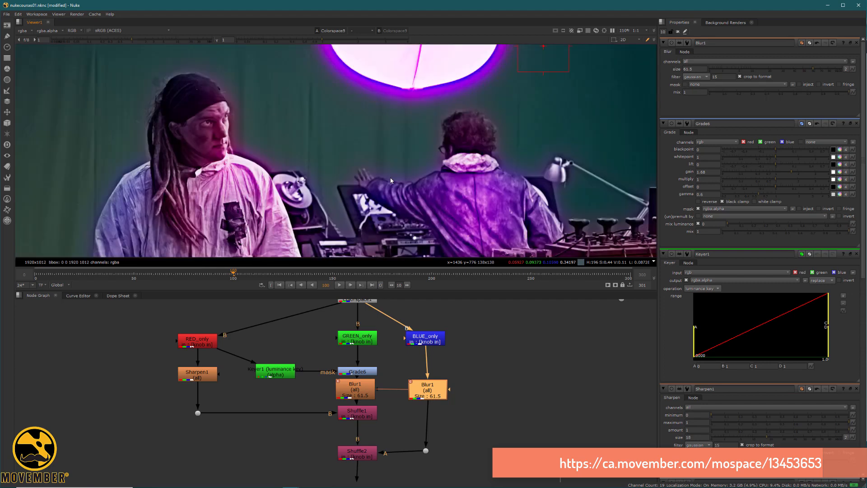
{"action": "middle_click_drag", "start_coordinate": [465, 158], "coordinate": [333, 135]}
{"action": "scroll", "coordinate": [333, 135], "scroll_direction": "down", "scroll_amount": 1}
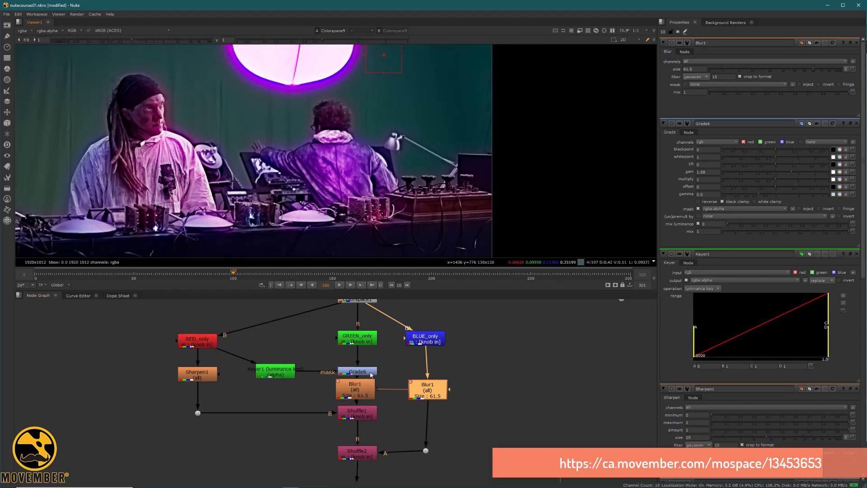
Step: Raise Keyer1's low luminance range point to about 0.56
{"action": "double_click", "coordinate": [274, 371]}
{"action": "left_click_drag", "start_coordinate": [699, 150], "coordinate": [794, 132]}
{"action": "scroll", "coordinate": [338, 166], "scroll_direction": "up", "scroll_amount": 4}
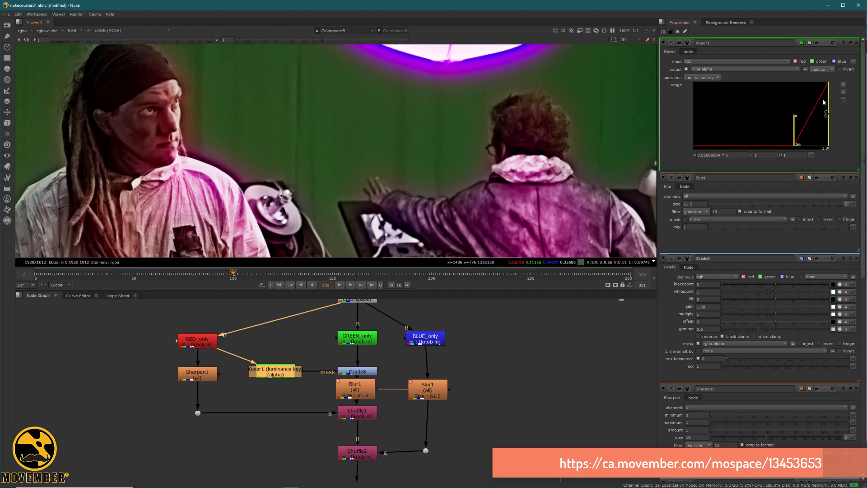
Step: Narrow Keyer1's range to about 0.671–0.778 and align the Blur1 clone with its dot
{"action": "left_click_drag", "start_coordinate": [824, 100], "coordinate": [804, 122]}
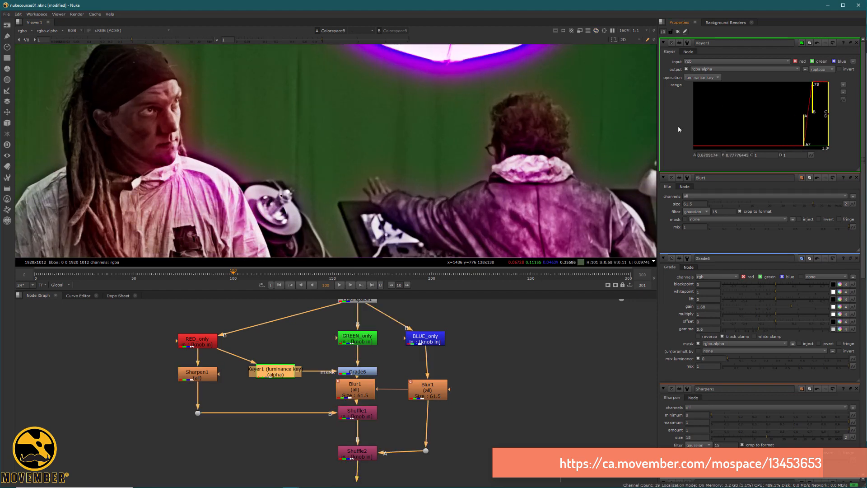
{"action": "scroll", "coordinate": [255, 212], "scroll_direction": "down", "scroll_amount": 4}
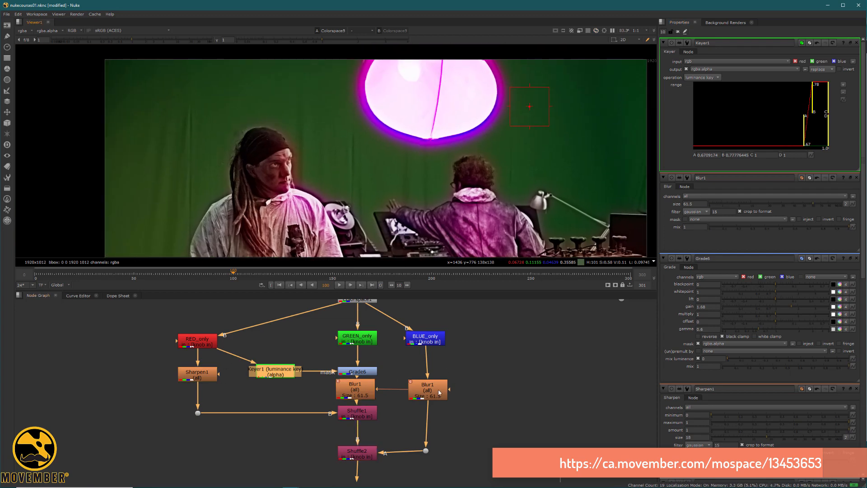
{"action": "left_click_drag", "start_coordinate": [439, 392], "coordinate": [434, 394]}
{"action": "left_click_drag", "start_coordinate": [425, 450], "coordinate": [423, 453]}
{"action": "scroll", "coordinate": [470, 370], "scroll_direction": "down", "scroll_amount": 3}
{"action": "middle_click_drag", "start_coordinate": [580, 393], "coordinate": [326, 401]}
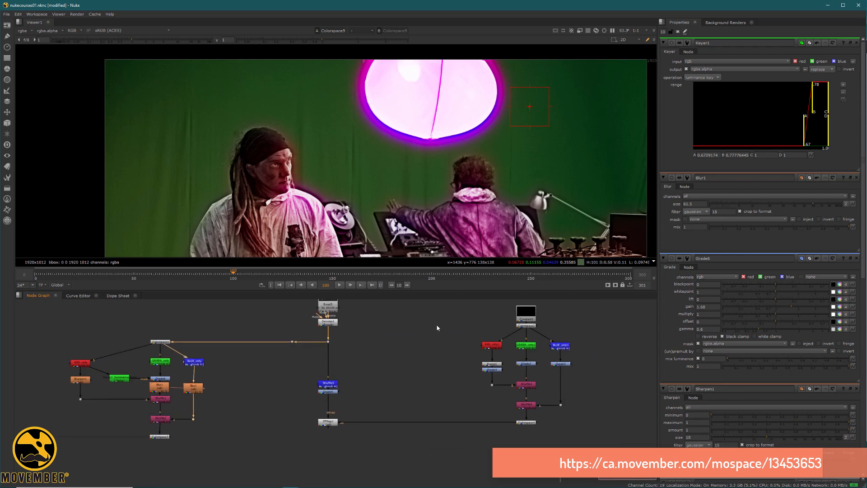
Step: View Colorspace2's output and open its Linear-to-HSV settings
{"action": "middle_click_drag", "start_coordinate": [573, 301], "coordinate": [445, 321]}
{"action": "scroll", "coordinate": [446, 321], "scroll_direction": "up", "scroll_amount": 3}
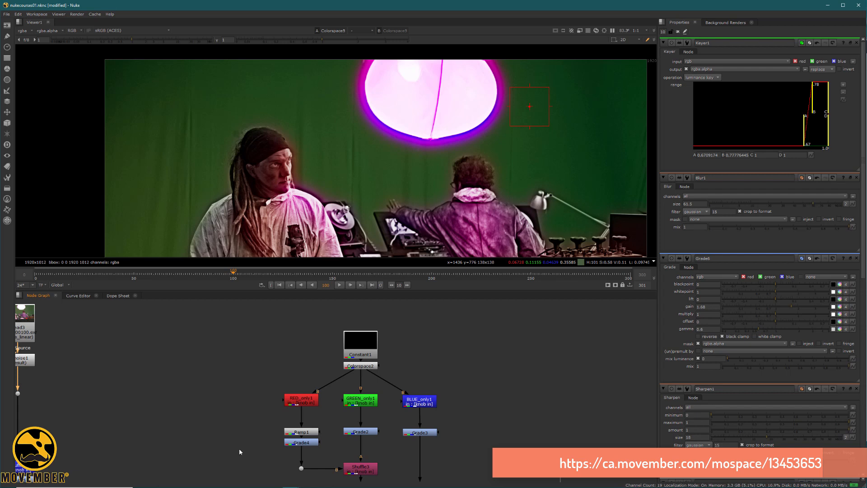
{"action": "key", "text": "1"}
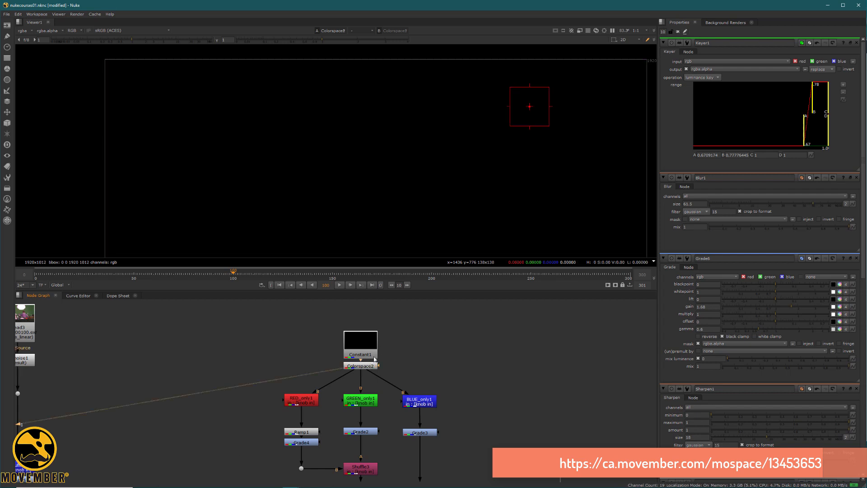
{"action": "middle_click_drag", "start_coordinate": [384, 365], "coordinate": [402, 321]}
{"action": "double_click", "coordinate": [384, 327]}
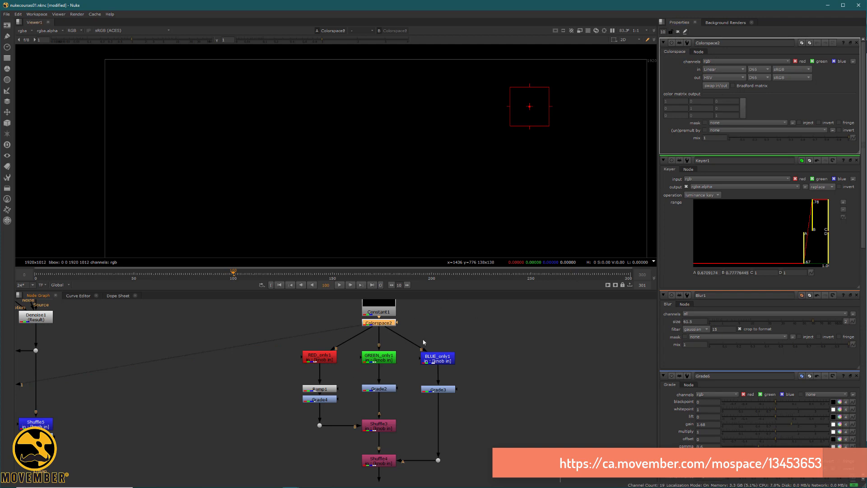
Step: View Ramp1's horizontal greyscale gradient
{"action": "left_click", "coordinate": [319, 389]}
{"action": "key", "text": "1"}
{"action": "scroll", "coordinate": [397, 166], "scroll_direction": "down", "scroll_amount": 4}
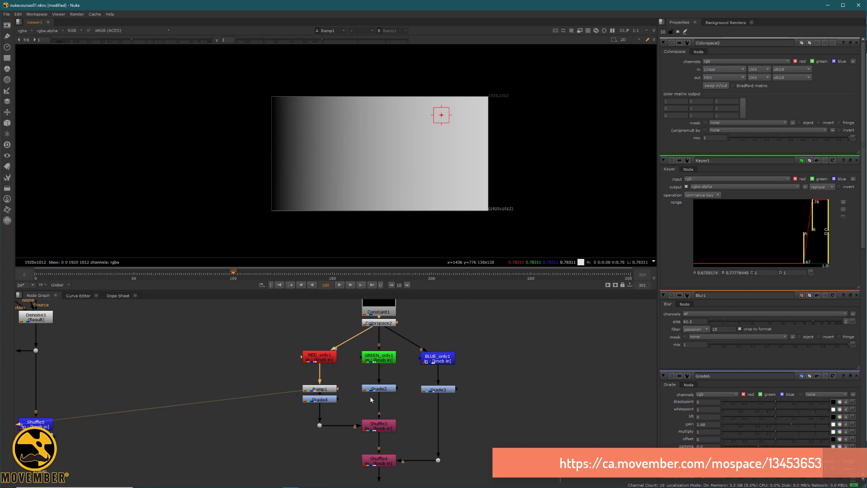
Step: View the red-to-magenta hue spectrum output by Colorspace4
{"action": "middle_click_drag", "start_coordinate": [369, 398], "coordinate": [366, 311]}
{"action": "left_click", "coordinate": [379, 404]}
{"action": "key", "text": "1"}
{"action": "left_click", "coordinate": [422, 355]}
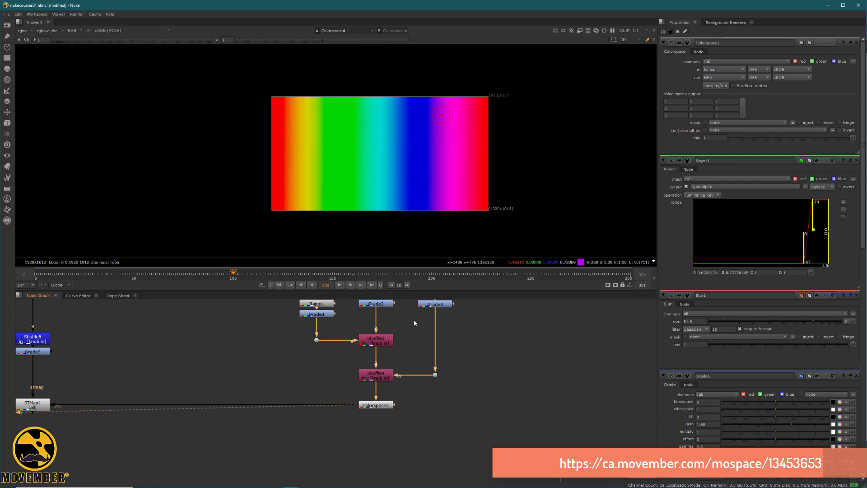
Step: Open Grade4, Grade2 and Grade3, adjust Grade2's lift, and lower Grade3's lift to 0.25
{"action": "middle_click_drag", "start_coordinate": [348, 293], "coordinate": [326, 390]}
{"action": "double_click", "coordinate": [305, 411]}
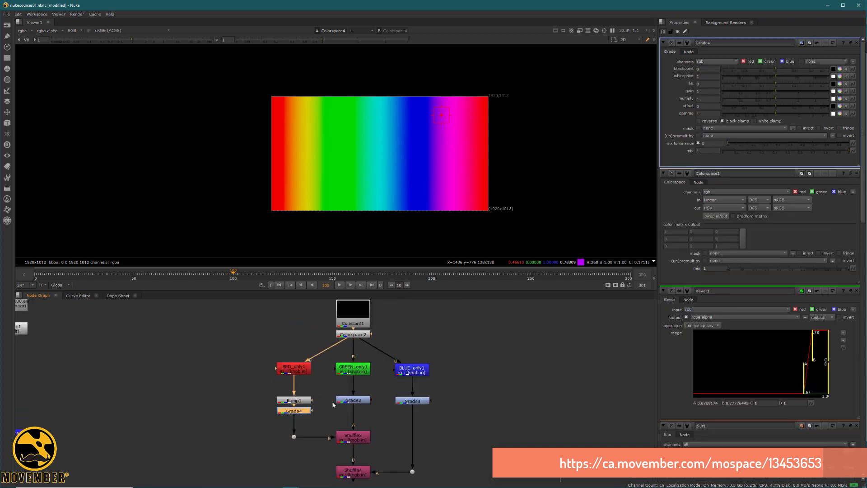
{"action": "double_click", "coordinate": [353, 400]}
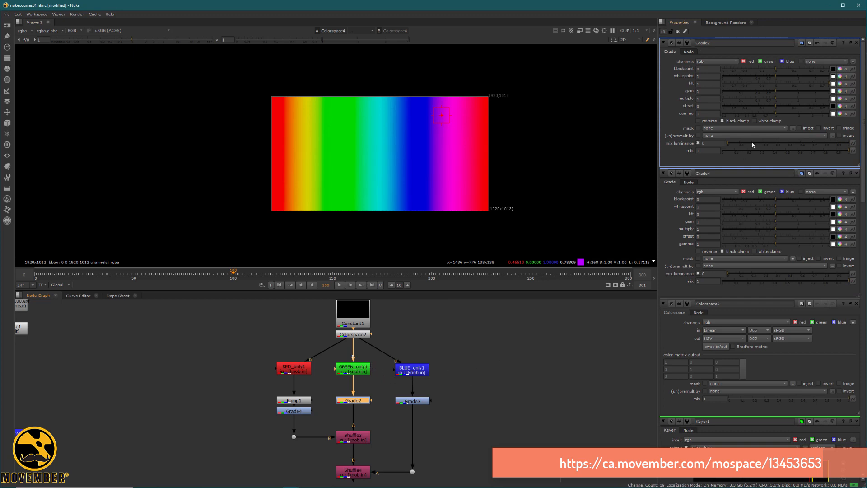
{"action": "left_click_drag", "start_coordinate": [775, 83], "coordinate": [846, 87]}
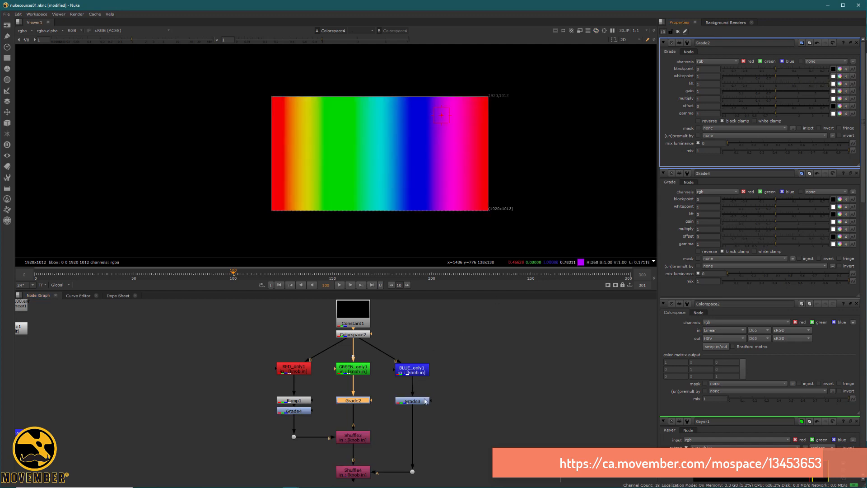
{"action": "double_click", "coordinate": [424, 401]}
{"action": "left_click_drag", "start_coordinate": [819, 86], "coordinate": [835, 105]}
Step: Shift the hue spectrum with Grade4's offset, then reset that offset to 0
{"action": "left_click", "coordinate": [306, 412]}
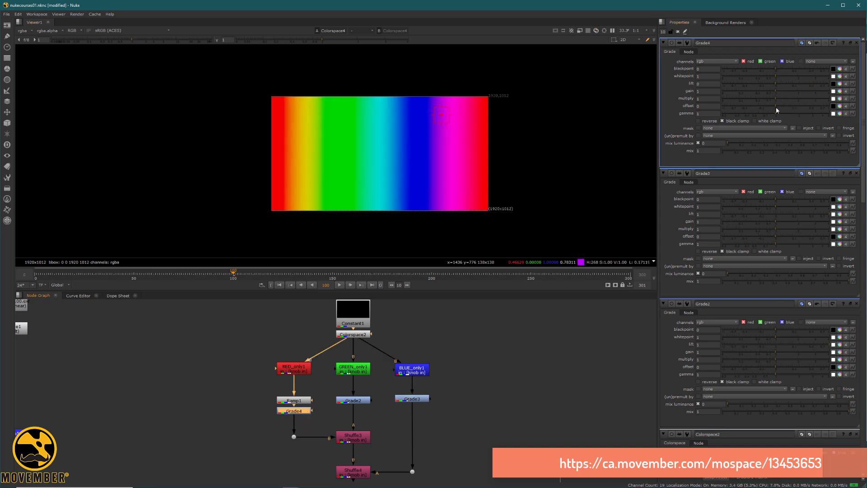
{"action": "mouse_move", "coordinate": [775, 107]}
{"action": "left_mouse_down"}
{"action": "mouse_move", "coordinate": [806, 108]}
{"action": "mouse_move", "coordinate": [759, 100]}
{"action": "mouse_move", "coordinate": [804, 104]}
{"action": "mouse_move", "coordinate": [786, 107]}
{"action": "left_mouse_up"}
{"action": "left_click_drag", "start_coordinate": [716, 109], "coordinate": [670, 112]}
{"action": "type", "text": "0"}
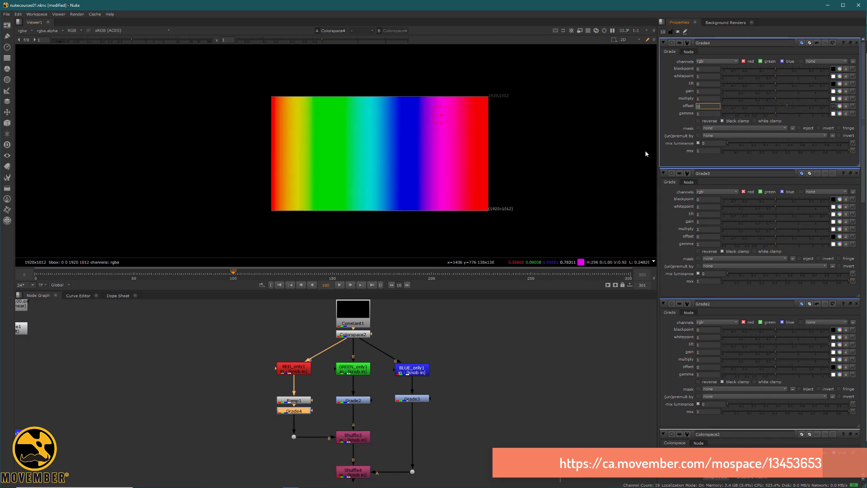
{"action": "key", "text": "Return"}
{"action": "middle_click_drag", "start_coordinate": [259, 421], "coordinate": [293, 348]}
{"action": "left_click", "coordinate": [382, 431]}
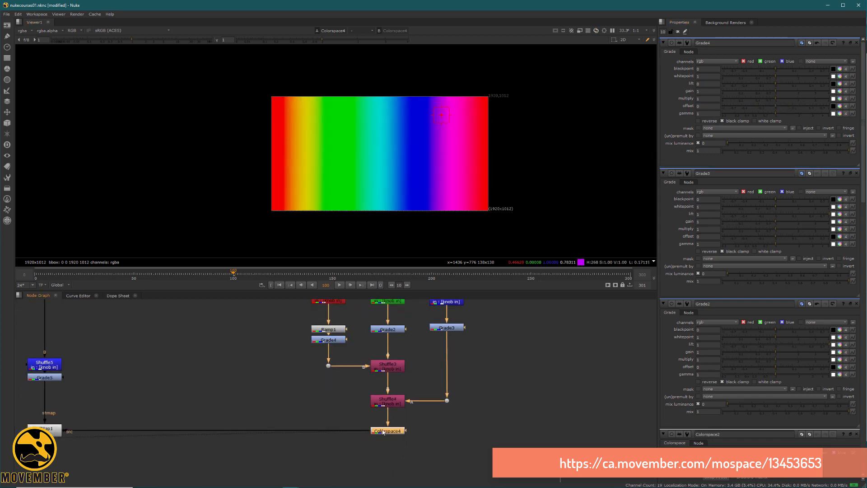
{"action": "left_click", "coordinate": [143, 354]}
{"action": "scroll", "coordinate": [182, 379], "scroll_direction": "down", "scroll_amount": 2}
{"action": "middle_click_drag", "start_coordinate": [184, 380], "coordinate": [254, 434]}
{"action": "middle_click_drag", "start_coordinate": [169, 373], "coordinate": [300, 381]}
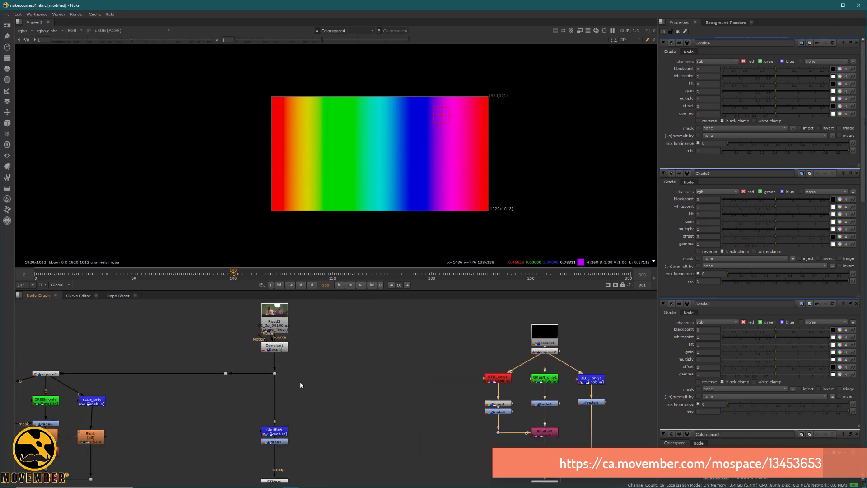
Step: View the green-screen plate from Dot1, then the greyscale Grade5 output
{"action": "left_click", "coordinate": [275, 373]}
{"action": "key", "text": "1"}
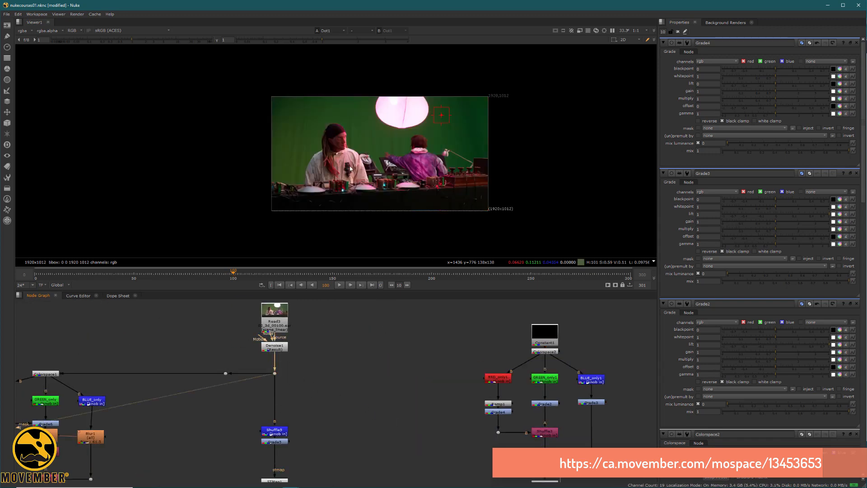
{"action": "middle_click_drag", "start_coordinate": [420, 199], "coordinate": [405, 180]}
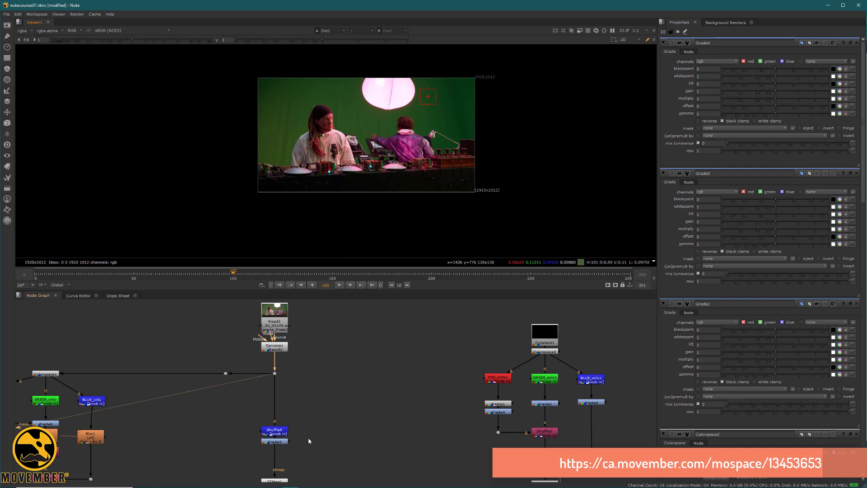
{"action": "middle_click_drag", "start_coordinate": [318, 392], "coordinate": [349, 322]}
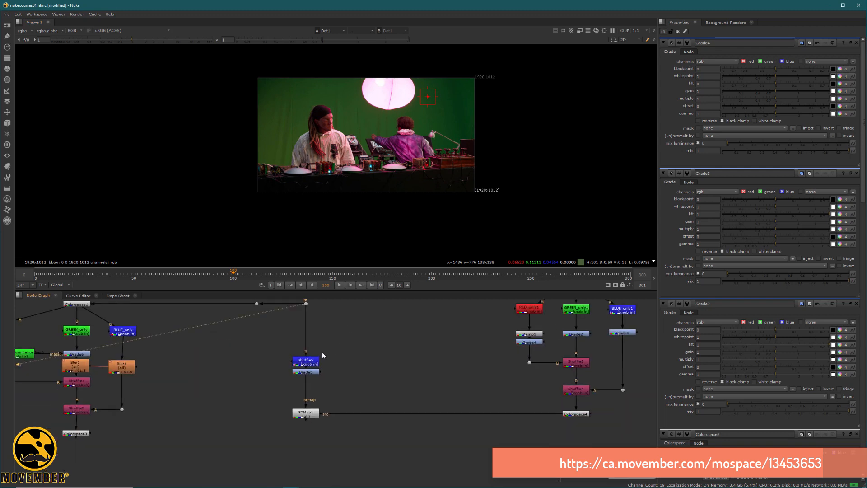
{"action": "left_click", "coordinate": [312, 373]}
{"action": "key", "text": "1"}
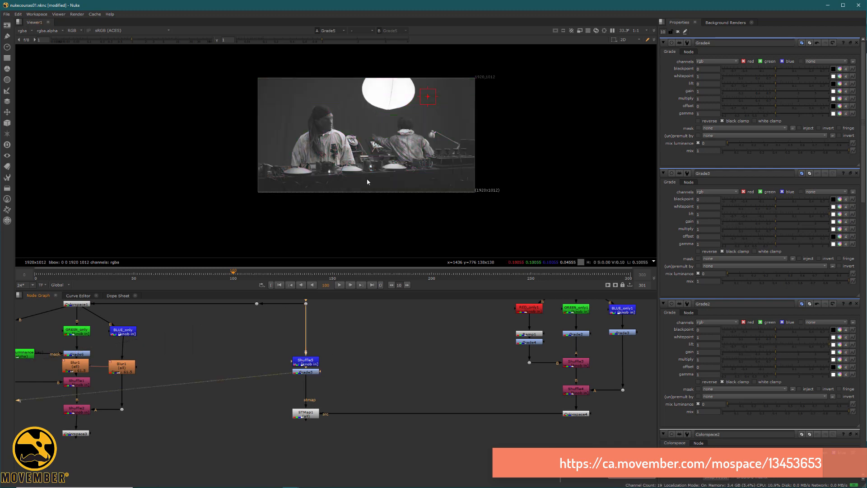
Step: Space Shuffle5 and Grade5 apart, then view Colorspace4's HSV-to-Linear settings and spectrum
{"action": "left_click_drag", "start_coordinate": [307, 372], "coordinate": [310, 354]}
{"action": "double_click", "coordinate": [310, 354]}
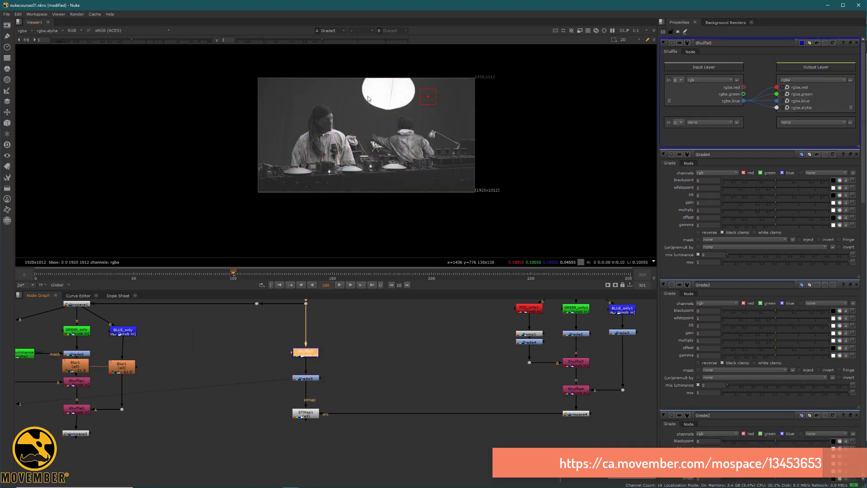
{"action": "scroll", "coordinate": [367, 96], "scroll_direction": "up", "scroll_amount": 3}
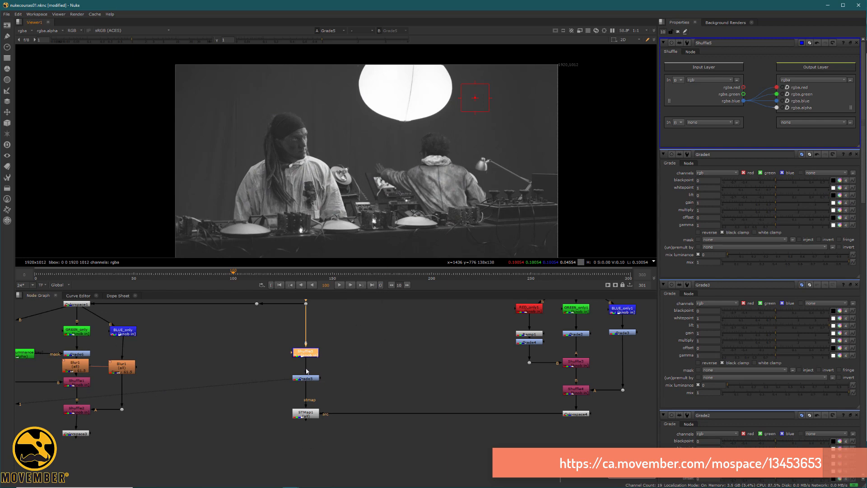
{"action": "double_click", "coordinate": [582, 413]}
{"action": "key", "text": "1"}
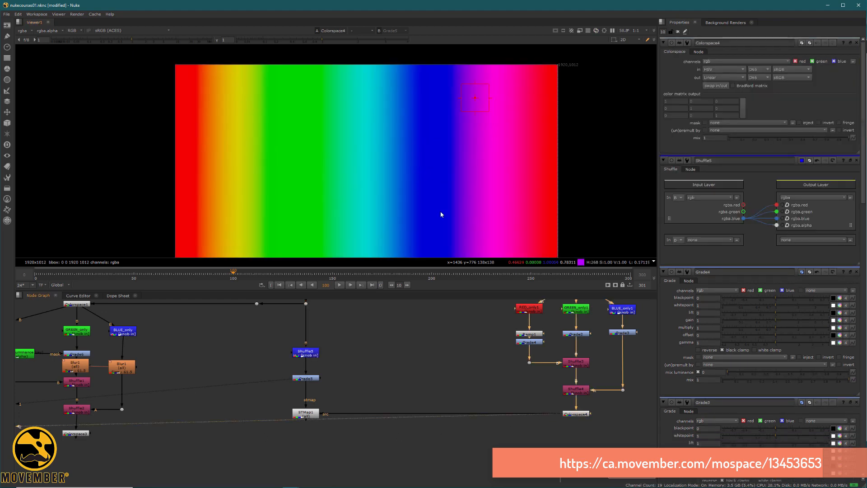
Step: View STMap1's false-colour footage and raise Grade5's offset to shift its colours
{"action": "left_click", "coordinate": [305, 412]}
{"action": "key", "text": "1"}
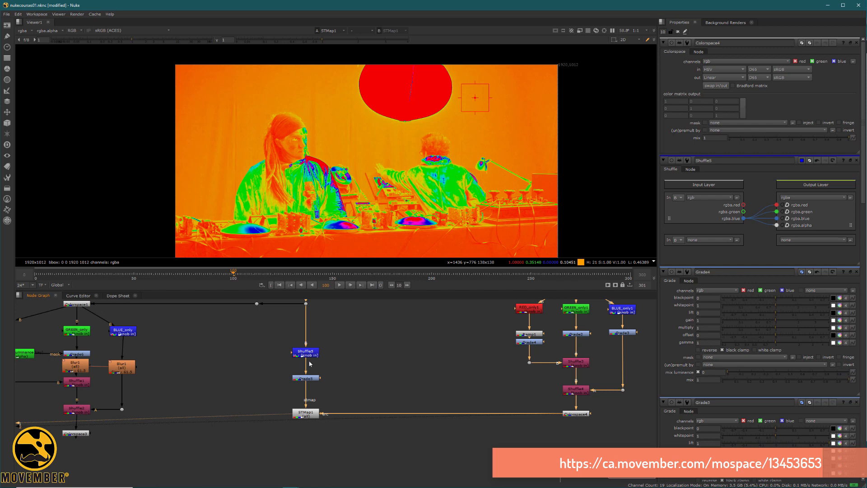
{"action": "double_click", "coordinate": [306, 378]}
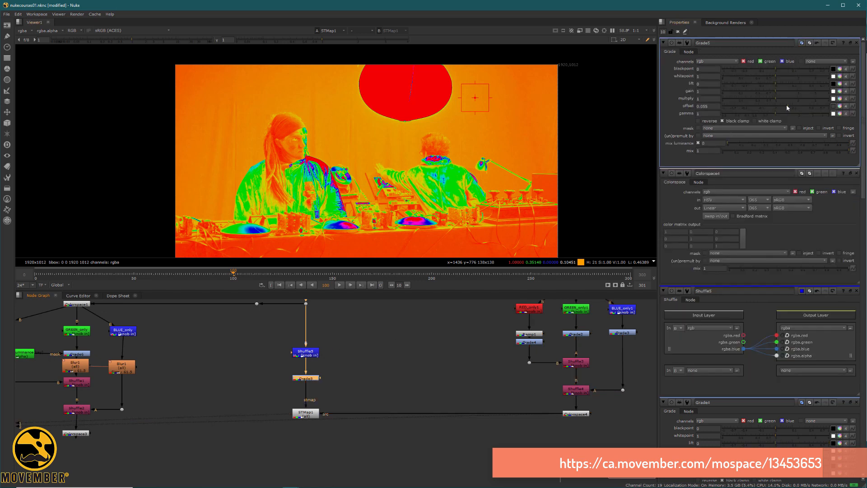
{"action": "left_click_drag", "start_coordinate": [786, 105], "coordinate": [768, 116]}
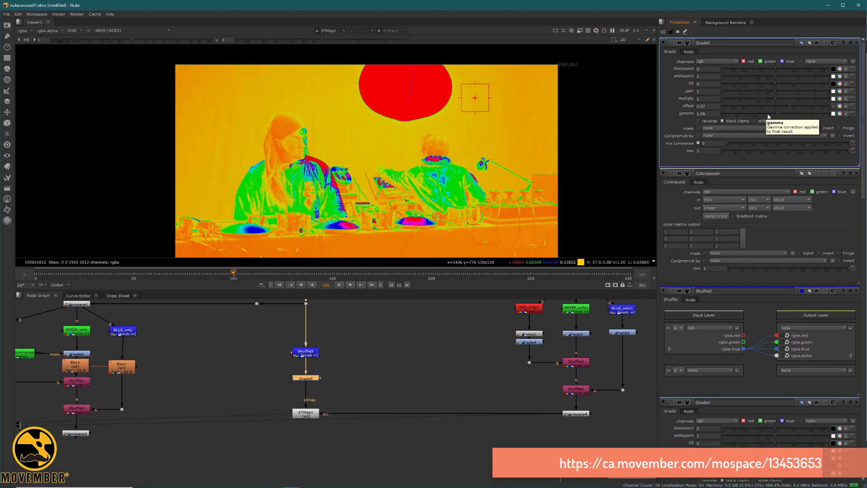